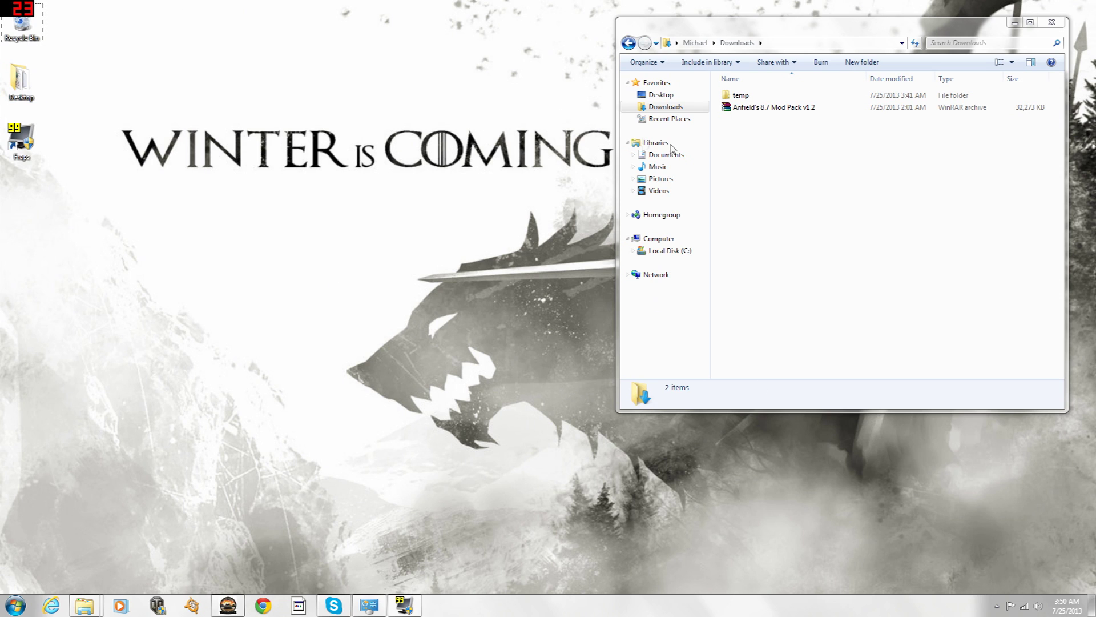
# Select the Anfield's 8.7 Mod Pack v1.2 archive, then close the Downloads window.
pyautogui.click(771, 107)
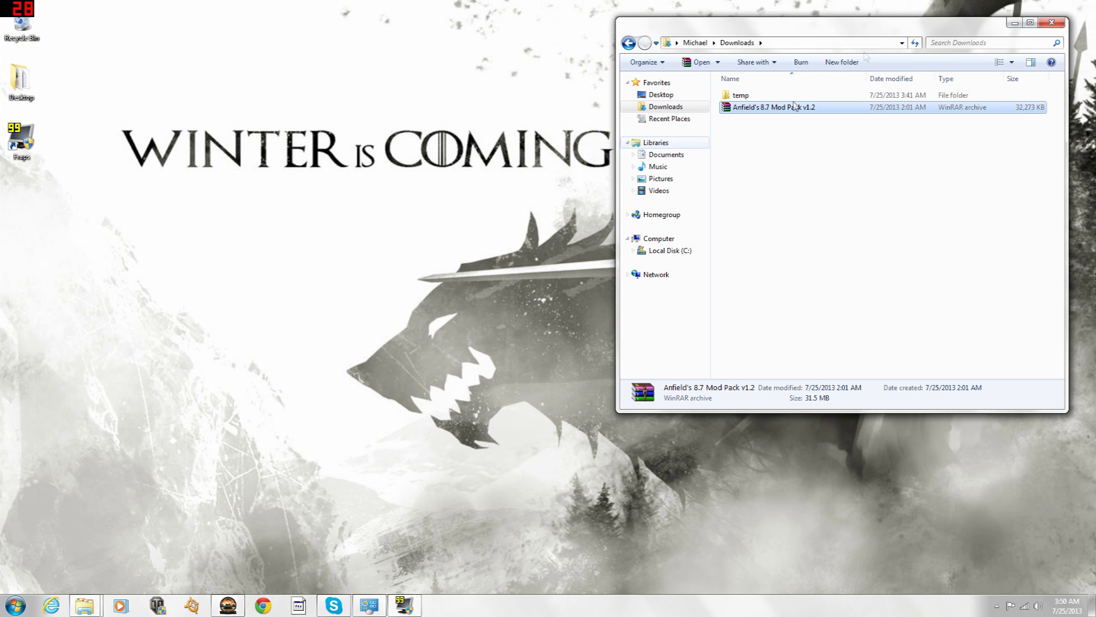
pyautogui.click(1051, 22)
# Reopen the Downloads folder through Start > Computer and shift its window right.
pyautogui.click(16, 605)
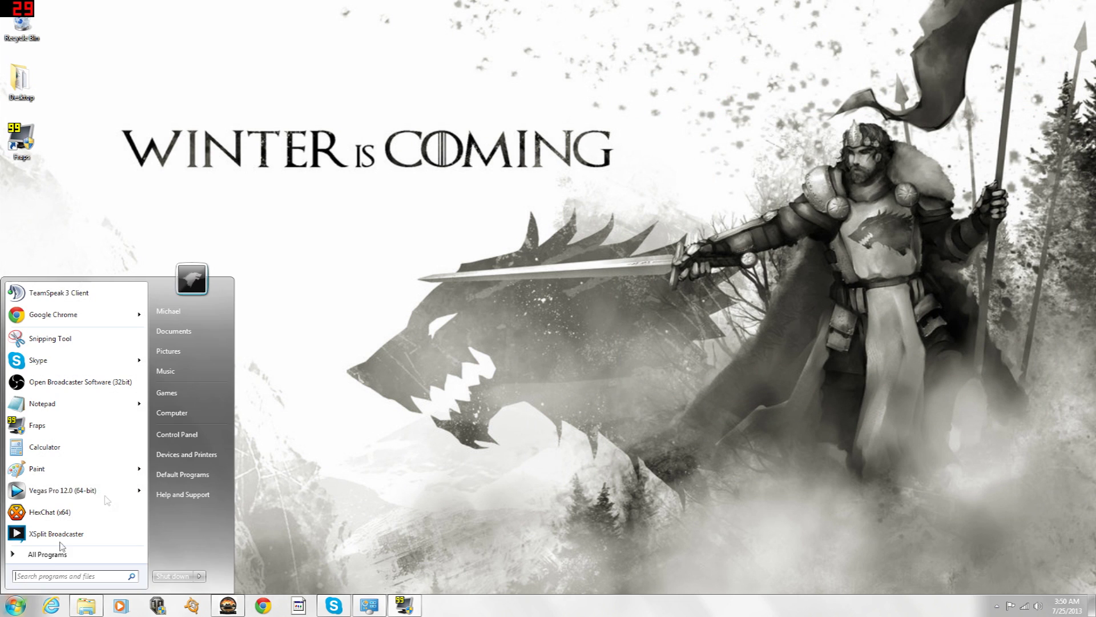
pyautogui.click(182, 413)
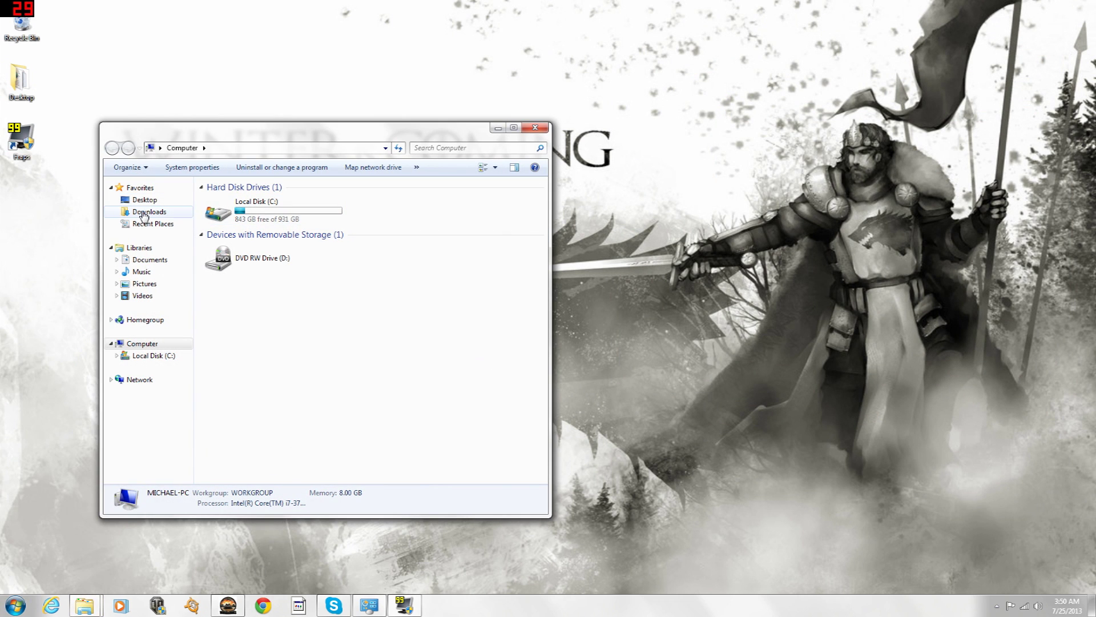
pyautogui.click(144, 213)
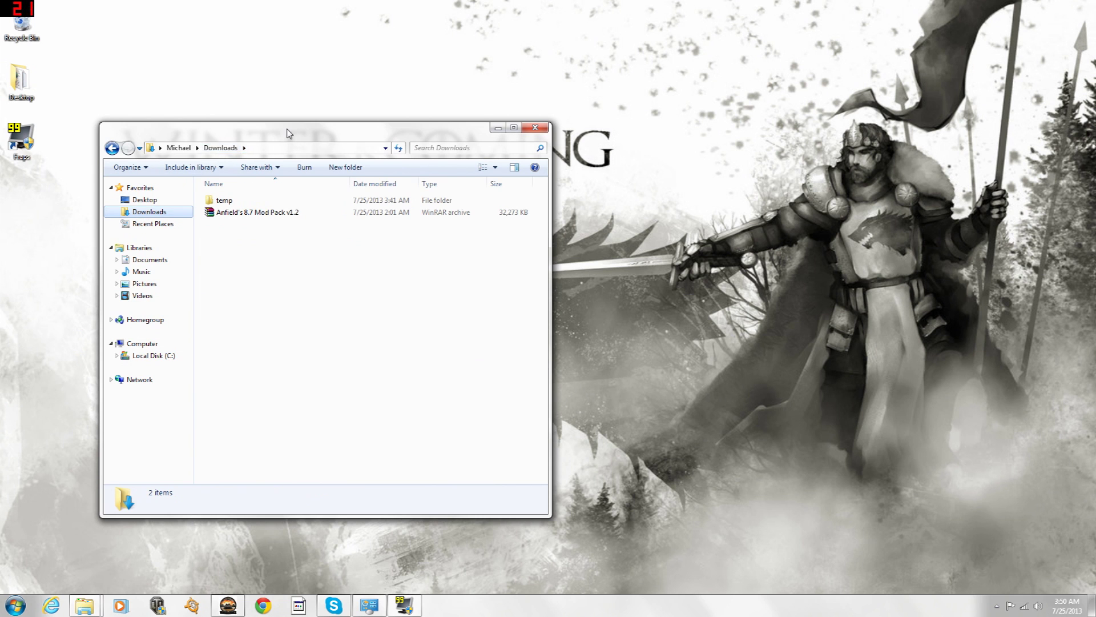
pyautogui.moveTo(252, 143); pyautogui.dragTo(755, 149)
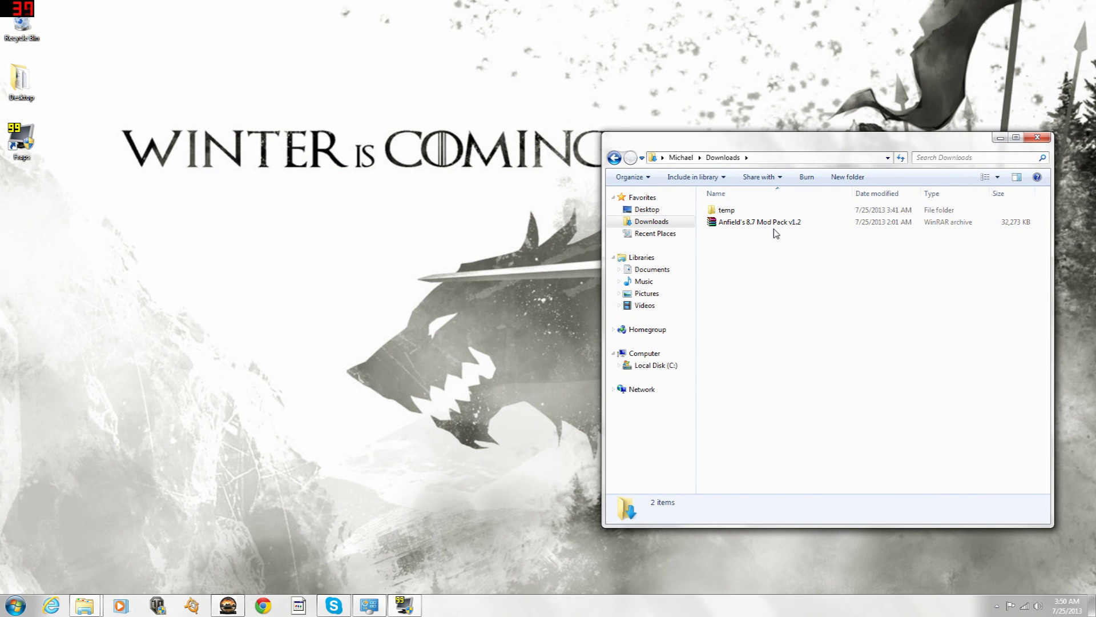
# Drag the Anfield's 8.7 Mod Pack v1.2 archive from Downloads onto the desktop.
pyautogui.click(779, 224)
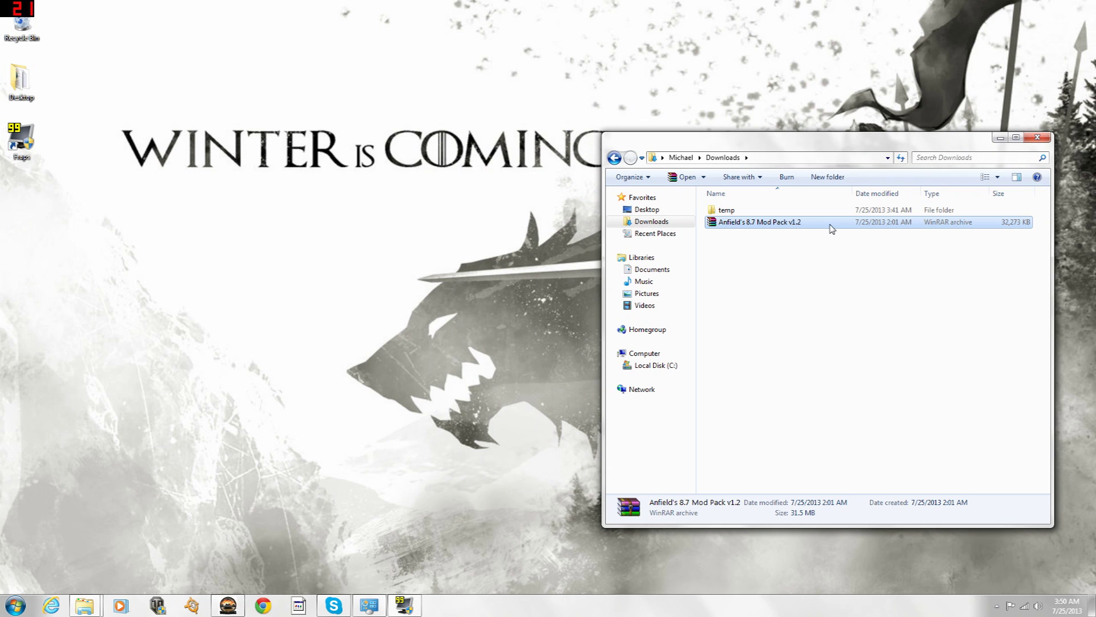
pyautogui.moveTo(817, 230); pyautogui.dragTo(291, 70)
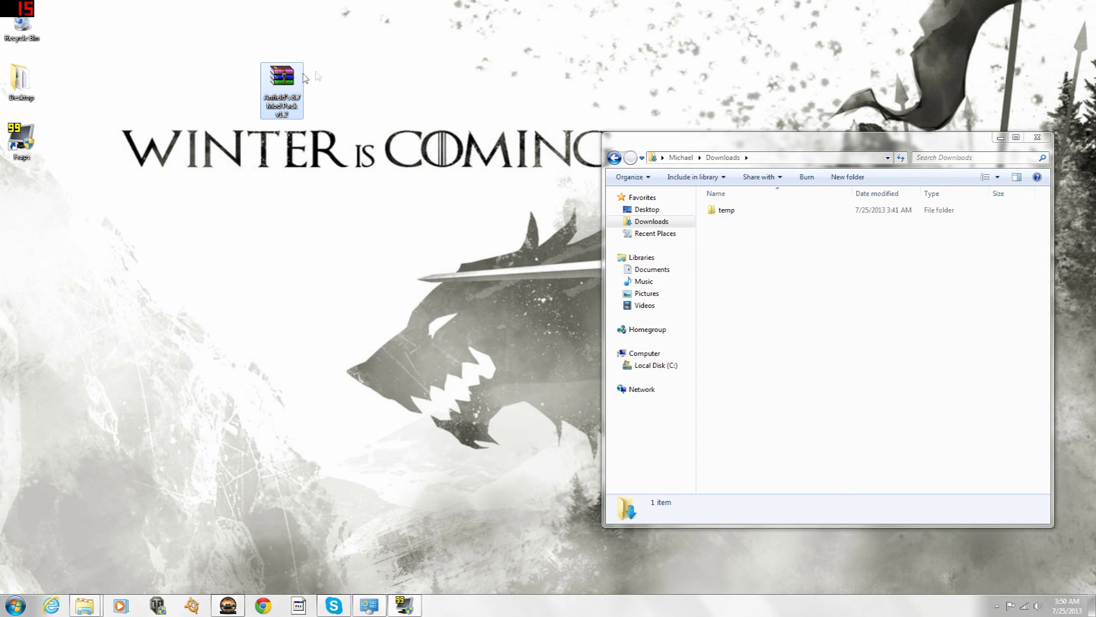
pyautogui.click(330, 48)
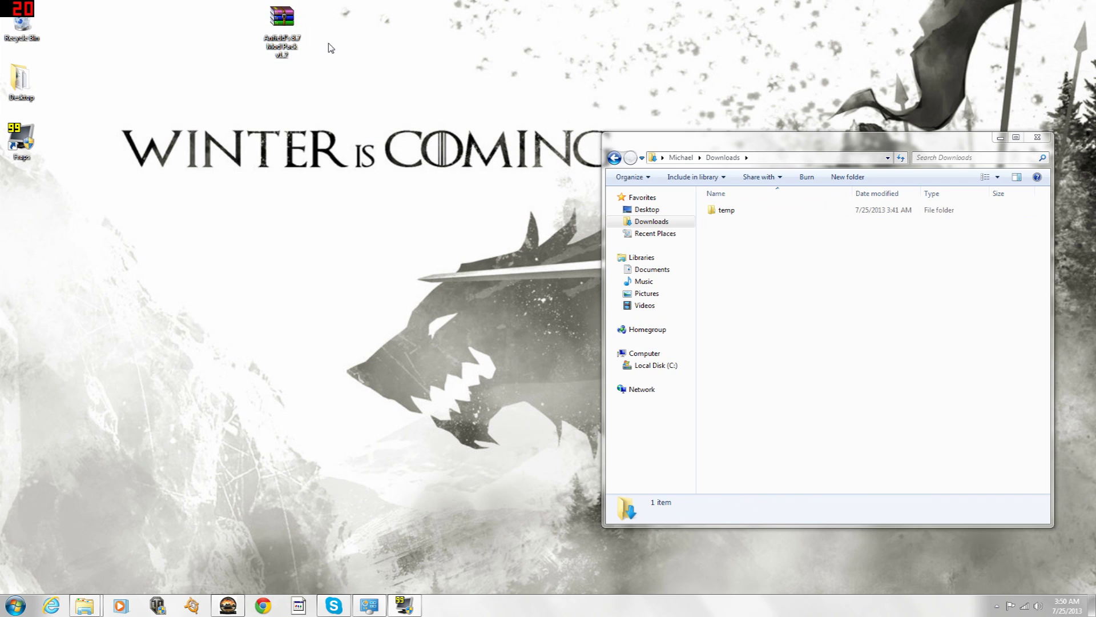
# Extract the mod pack archive on the desktop with Extract Here.
pyautogui.click(300, 54)
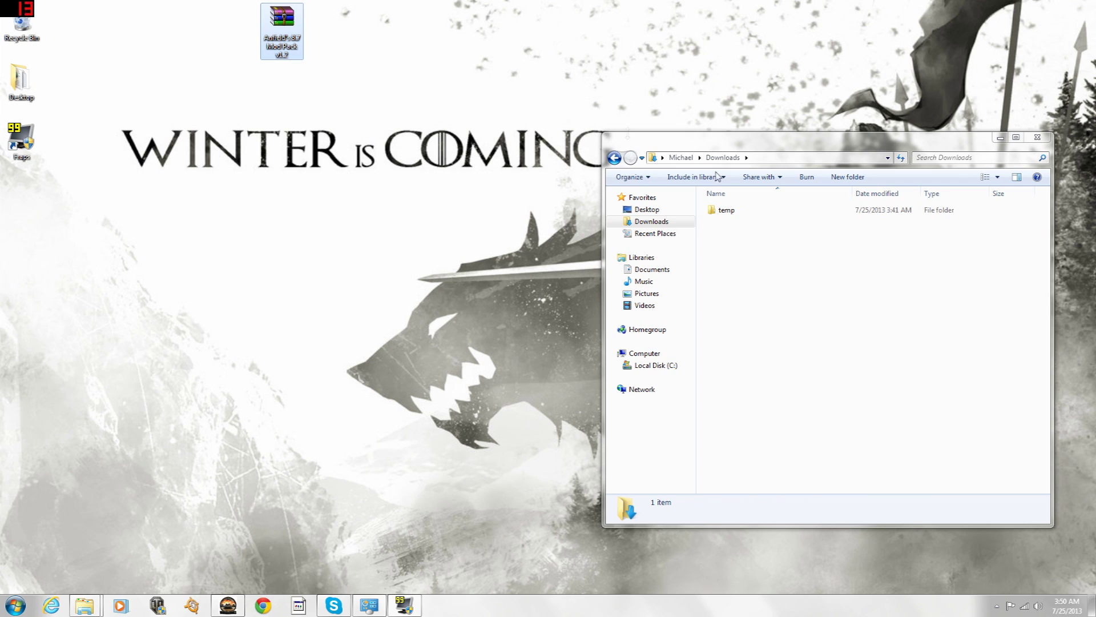
pyautogui.rightClick(292, 32)
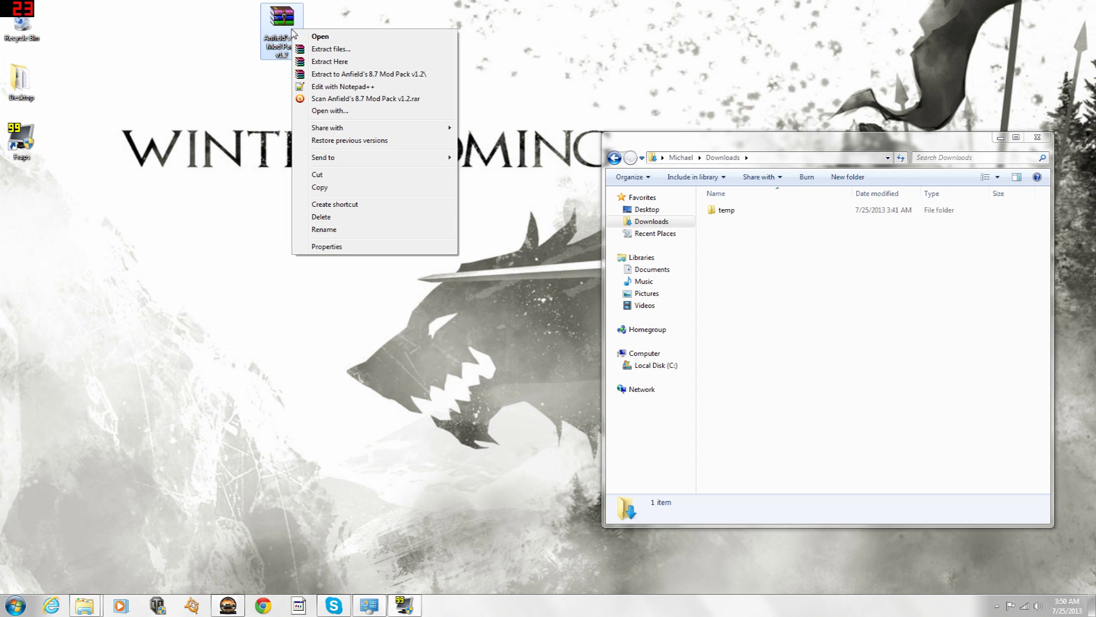
pyautogui.click(344, 13)
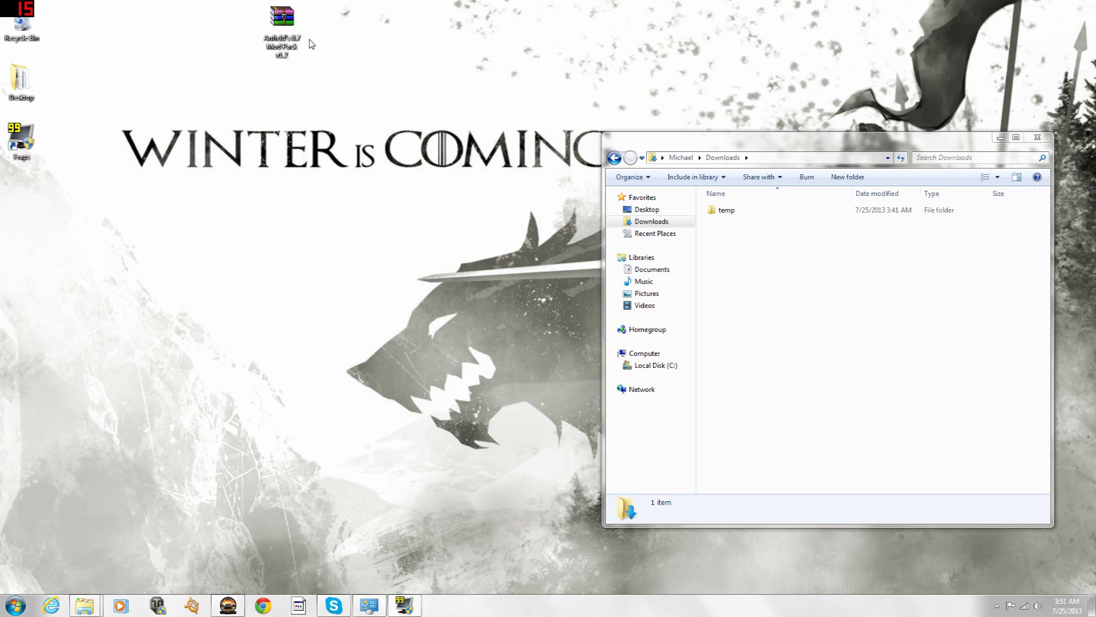
pyautogui.click(280, 20)
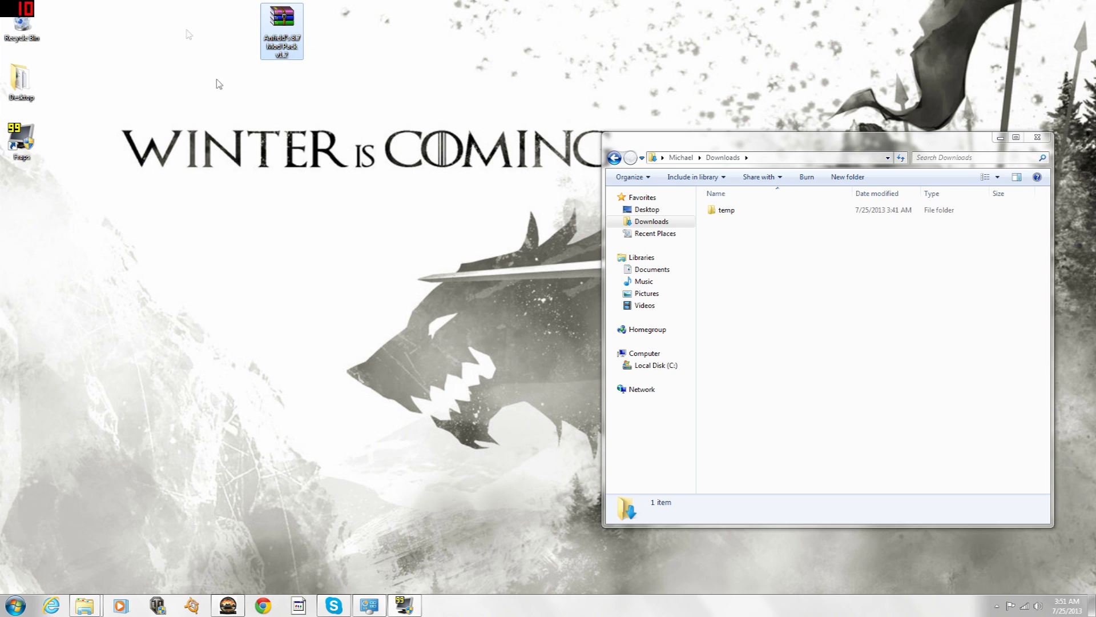
pyautogui.moveTo(291, 42); pyautogui.dragTo(294, 102)
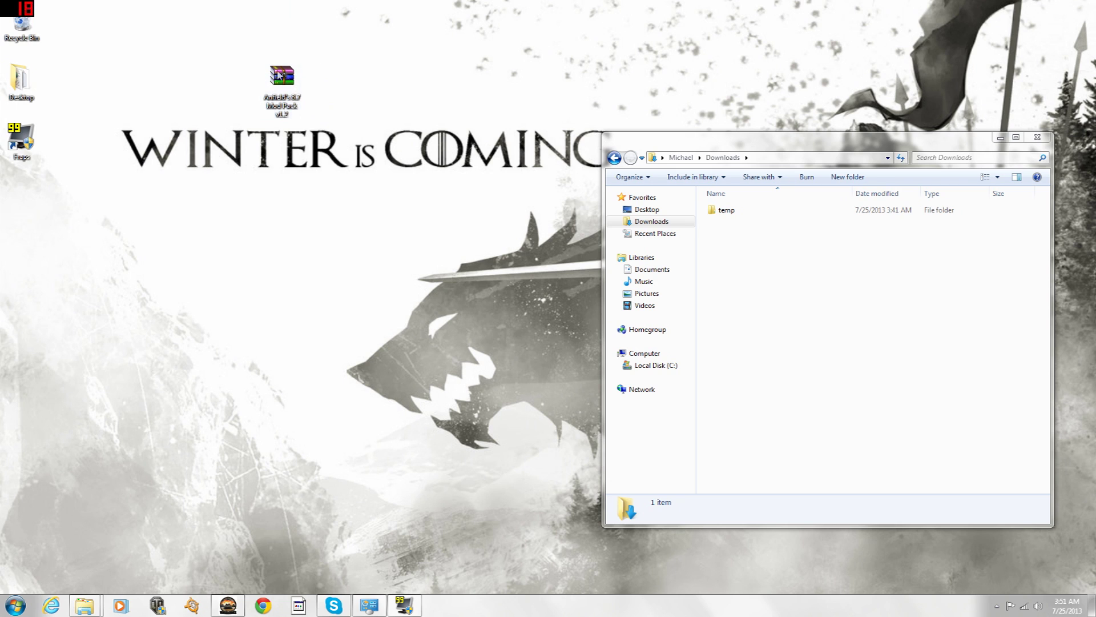
pyautogui.click(280, 76)
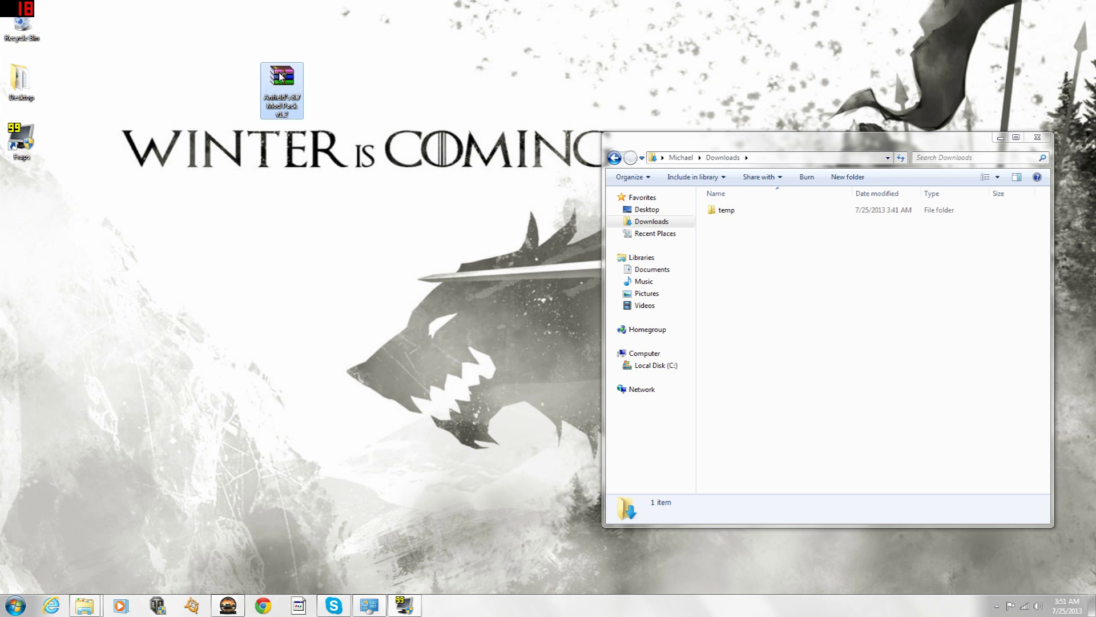
pyautogui.rightClick(280, 75)
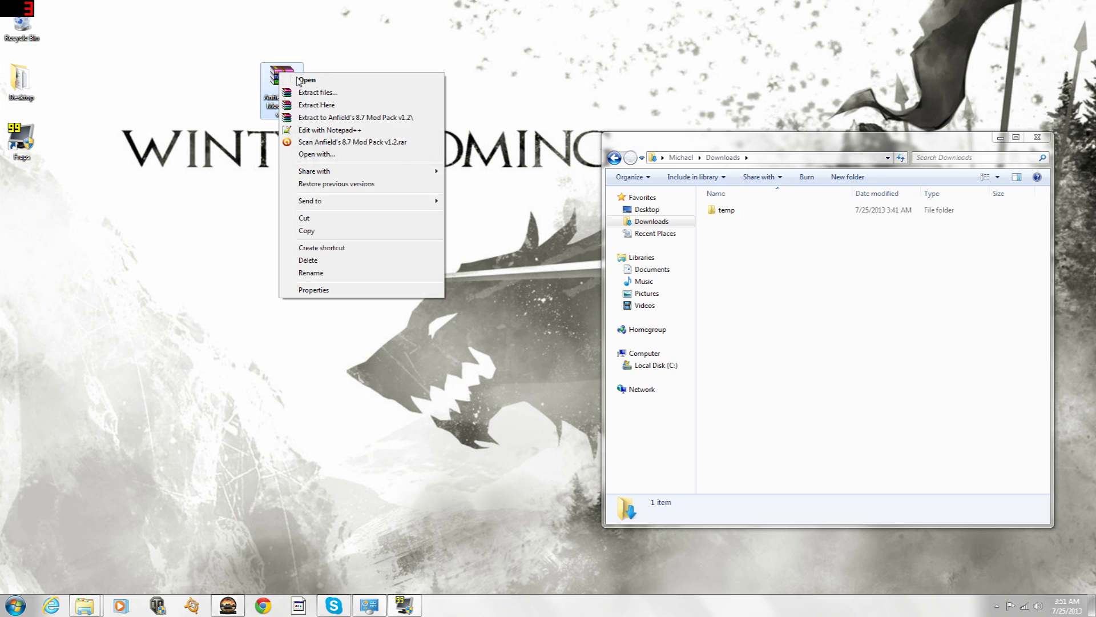
pyautogui.click(328, 106)
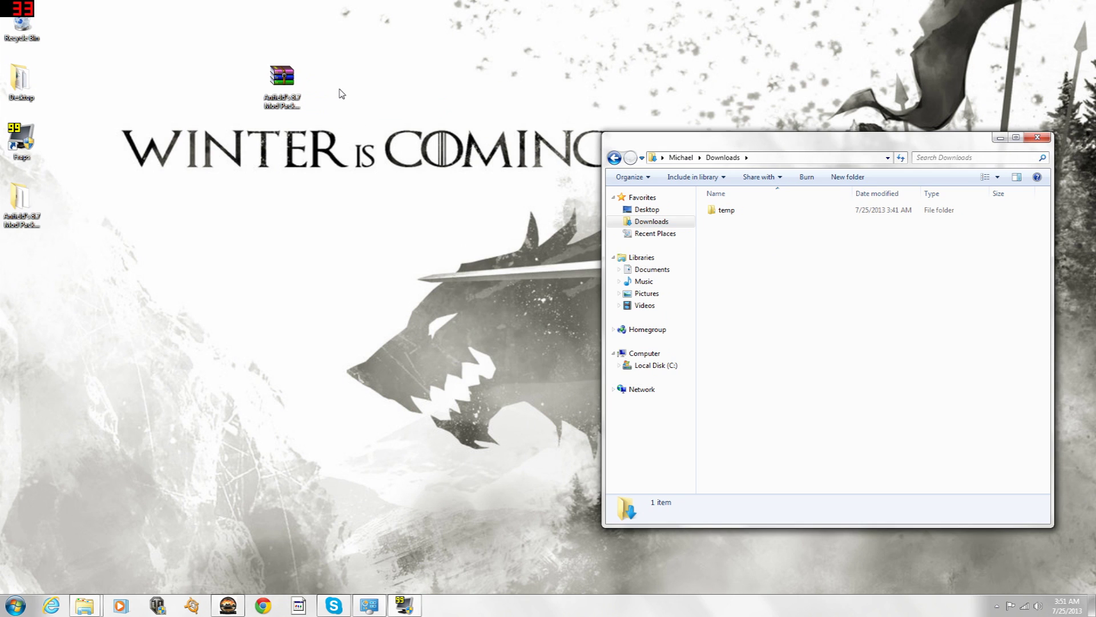
# Place the extracted Anfield's 8.7 Mod Pack folder beside the archive and open it.
pyautogui.moveTo(32, 204); pyautogui.dragTo(336, 94)
pyautogui.doubleClick(324, 83)
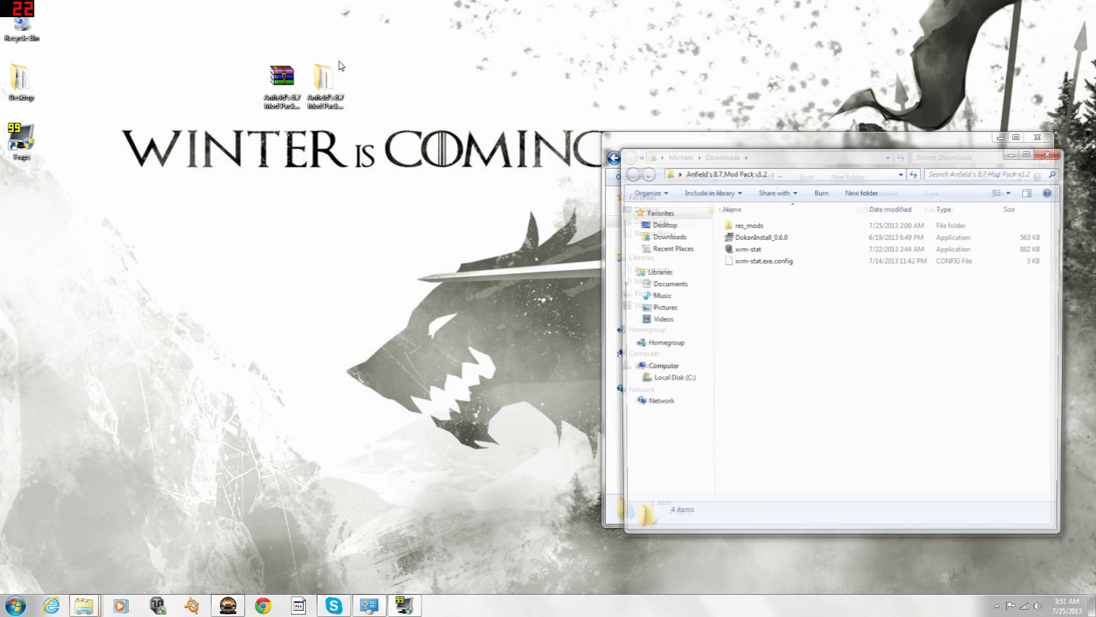
pyautogui.click(994, 136)
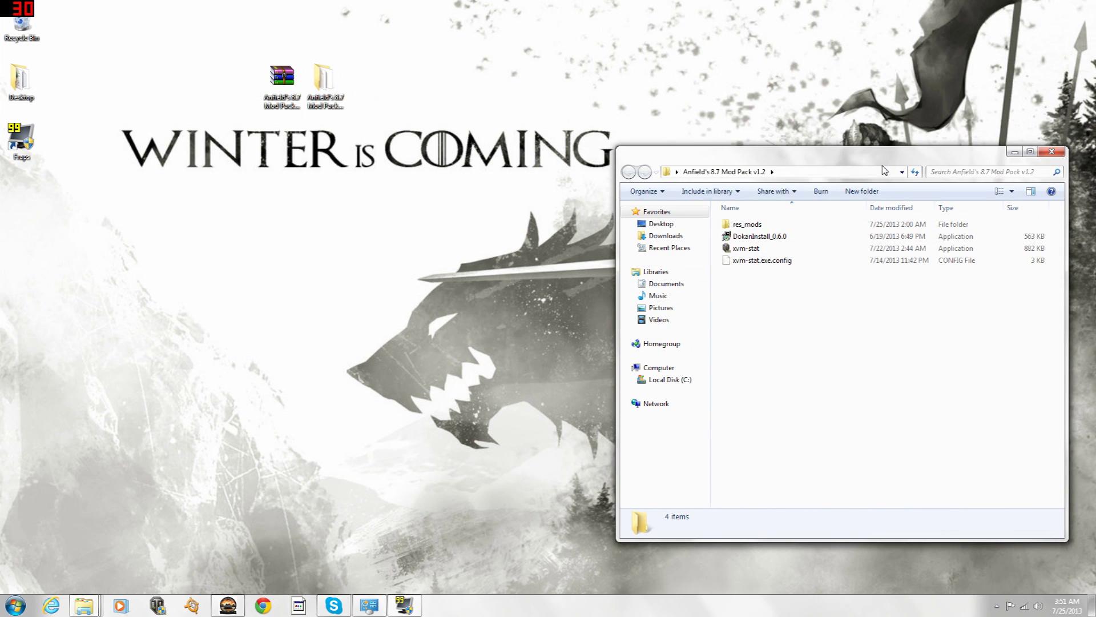
pyautogui.moveTo(879, 157); pyautogui.dragTo(872, 73)
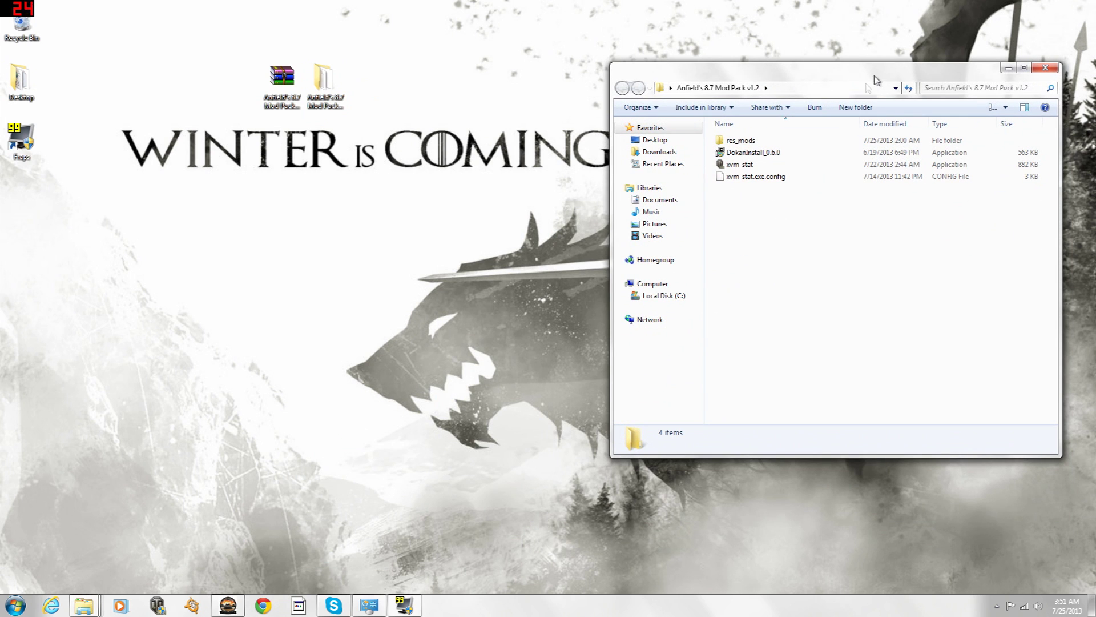
# Position the mod pack window, listing res_mods and xvm-stat, at the top right.
pyautogui.click(773, 142)
pyautogui.press('BackSpace')
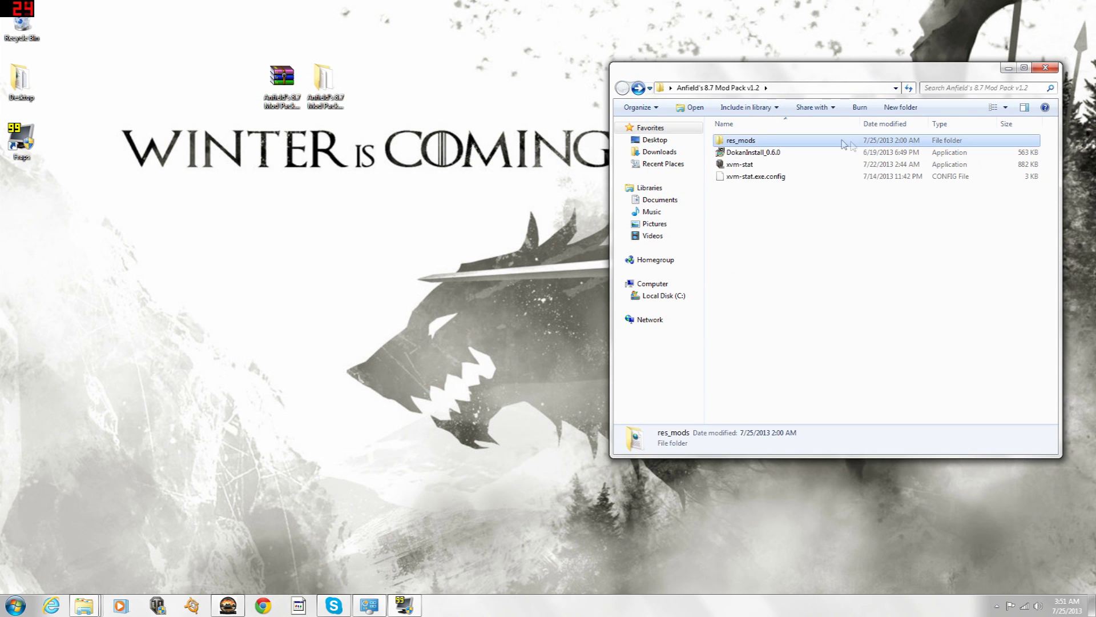
pyautogui.click(839, 200)
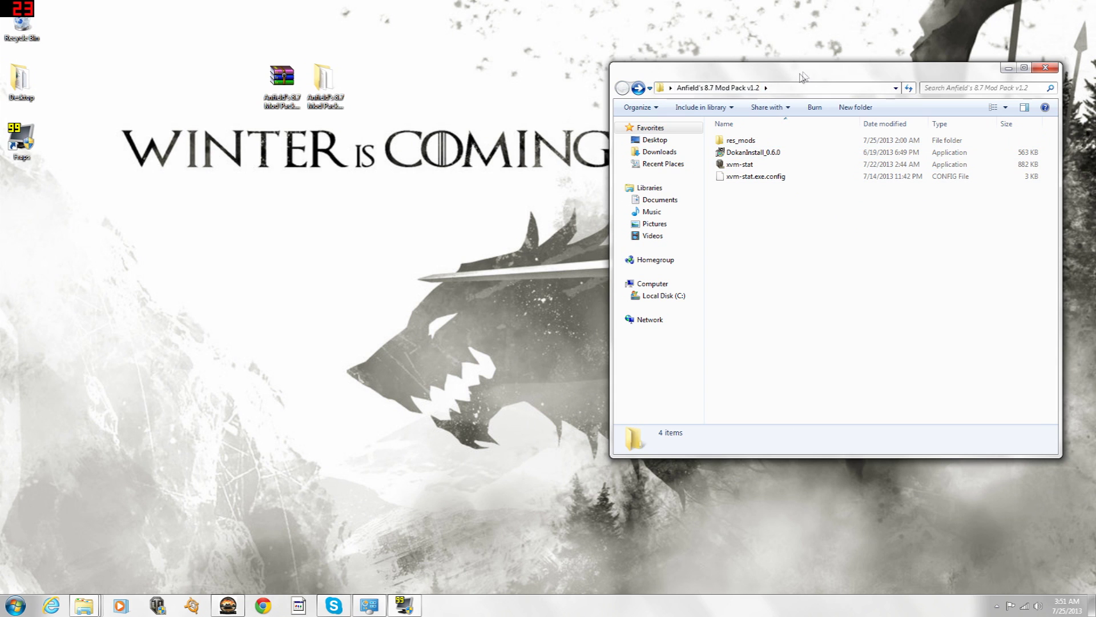
pyautogui.moveTo(801, 71); pyautogui.dragTo(823, 34)
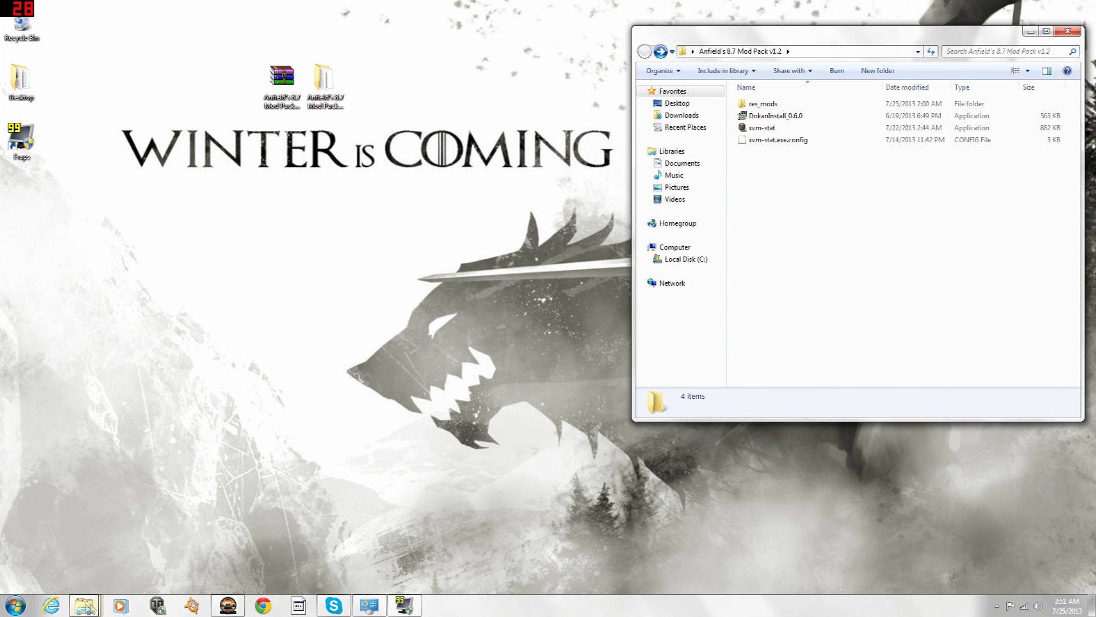
pyautogui.moveTo(82, 608)
pyautogui.click(15, 605)
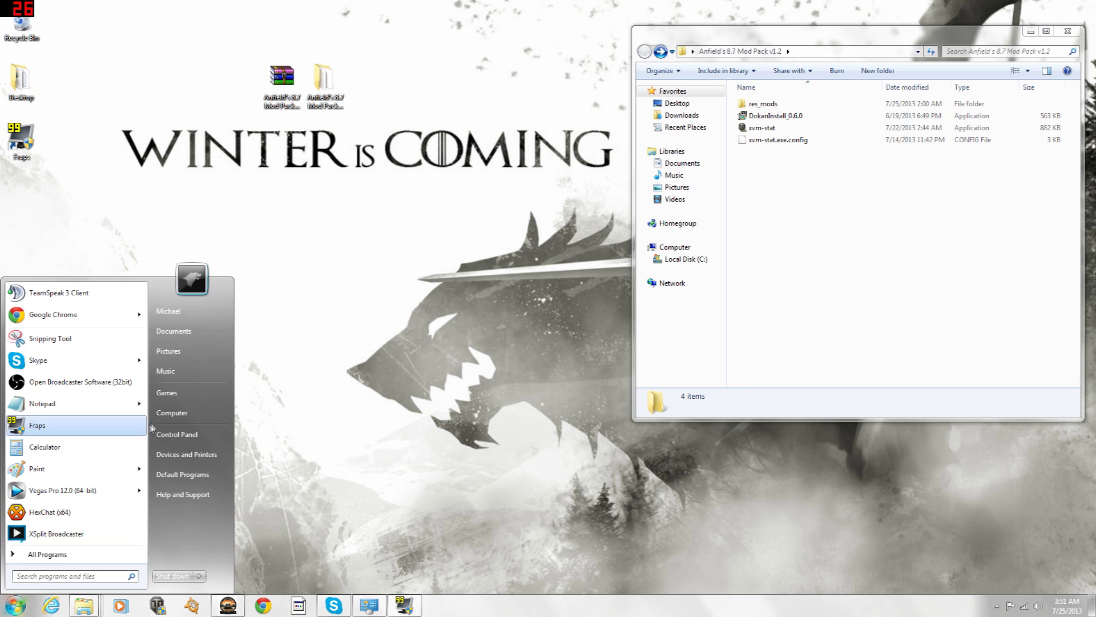
# Browse Computer > Local Disk (C:) > Games and open World_of_TanksEU.
pyautogui.click(171, 419)
pyautogui.moveTo(312, 18); pyautogui.dragTo(431, 145)
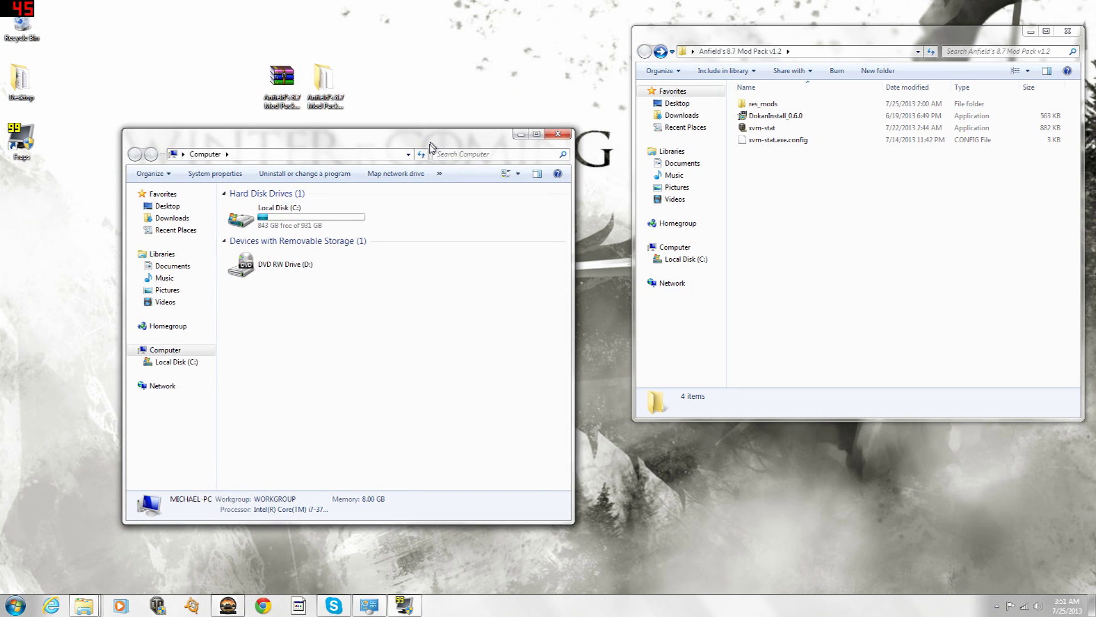
pyautogui.click(285, 222)
pyautogui.doubleClick(286, 222)
pyautogui.doubleClick(277, 223)
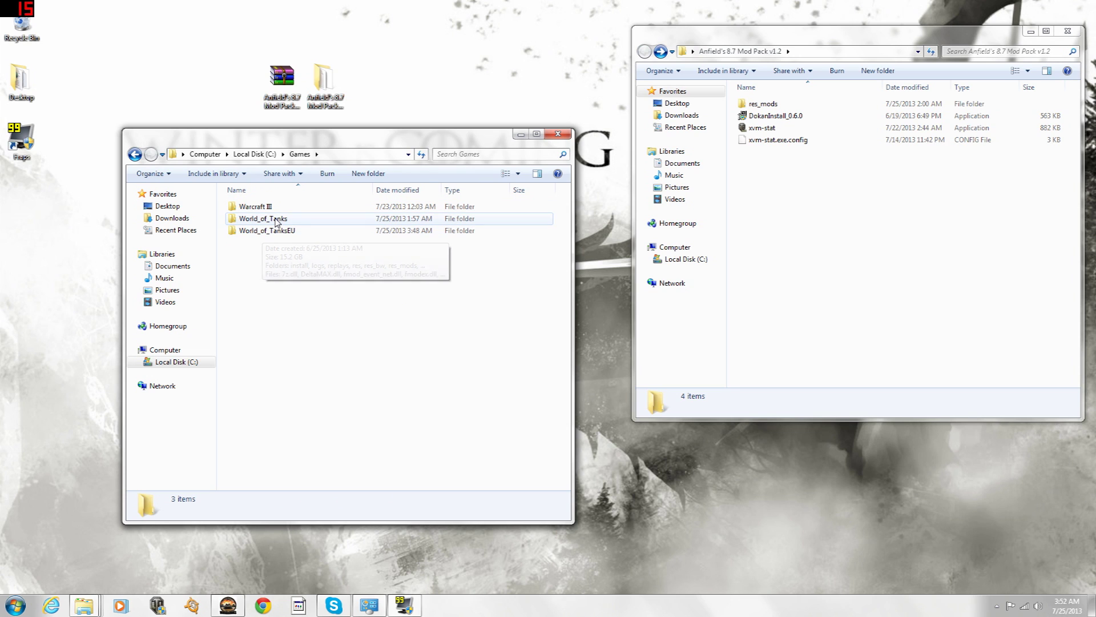
pyautogui.click(274, 221)
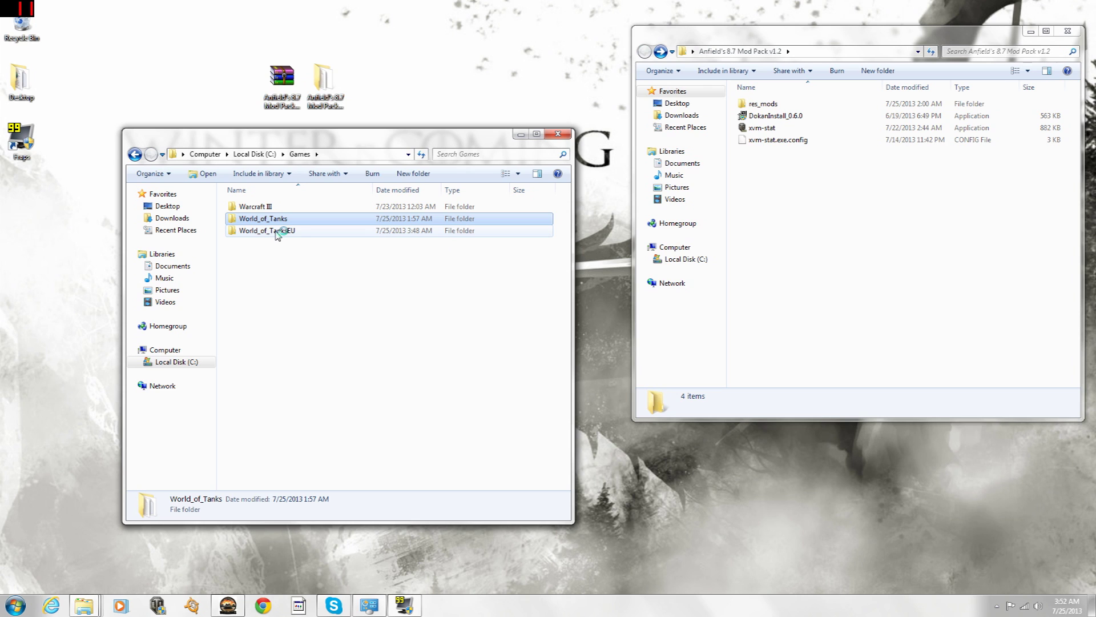
pyautogui.click(285, 232)
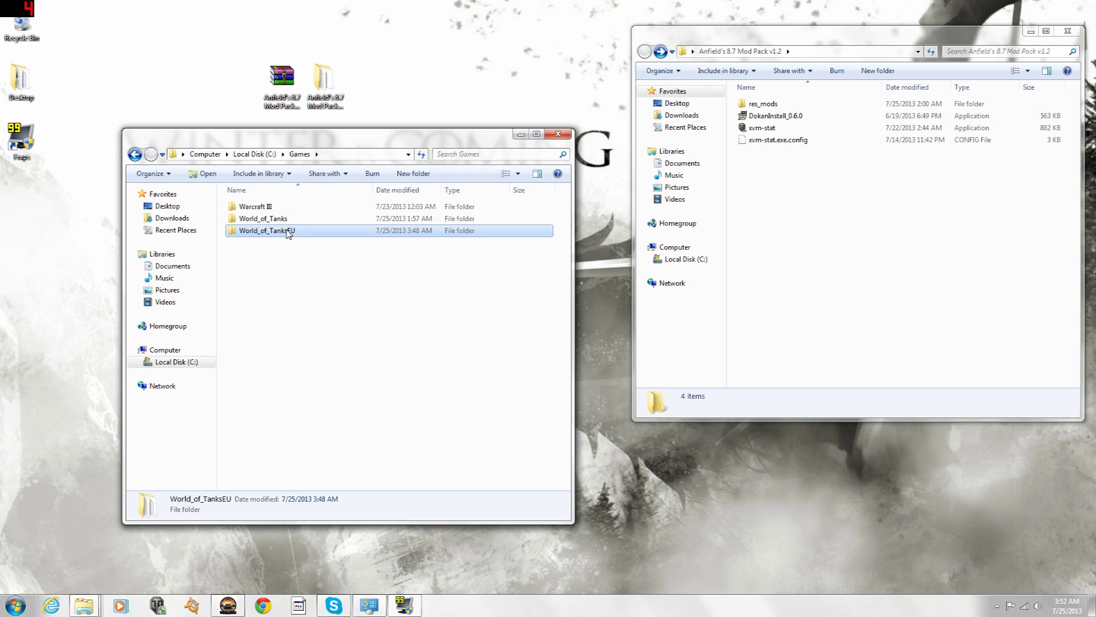
pyautogui.doubleClick(288, 234)
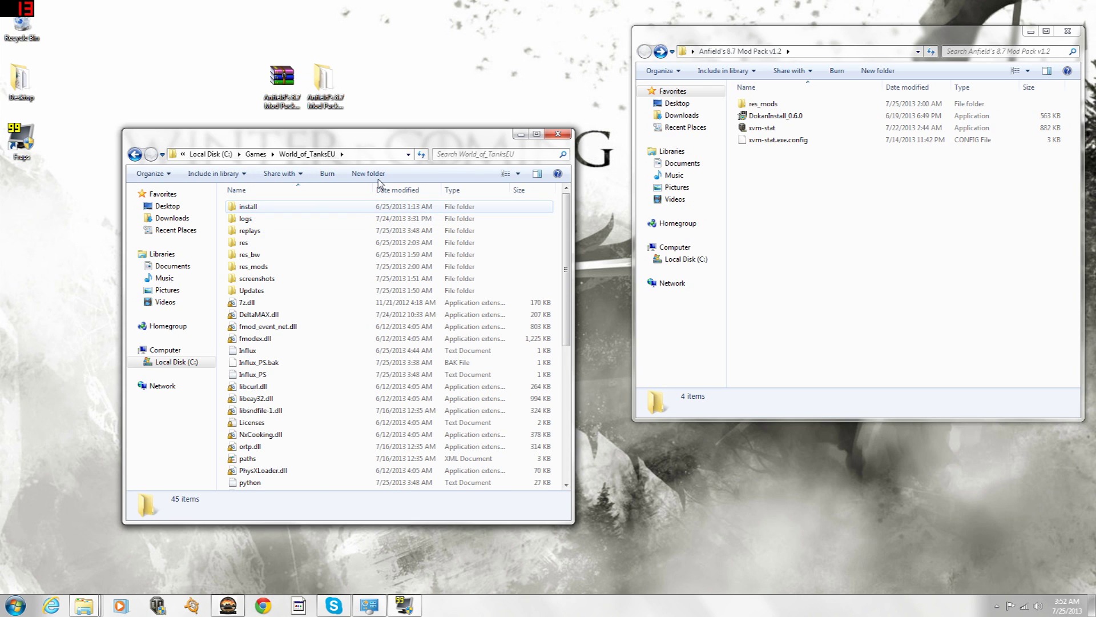
# Resize and reposition the World_of_TanksEU window.
pyautogui.moveTo(387, 150); pyautogui.dragTo(375, 152)
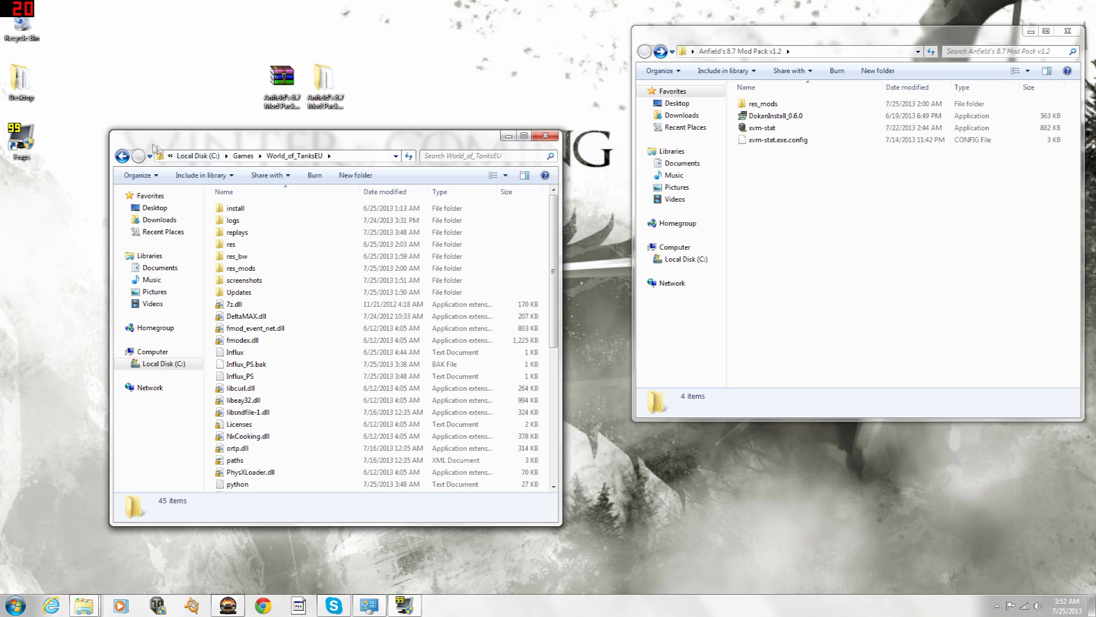
pyautogui.moveTo(112, 133); pyautogui.dragTo(83, 140)
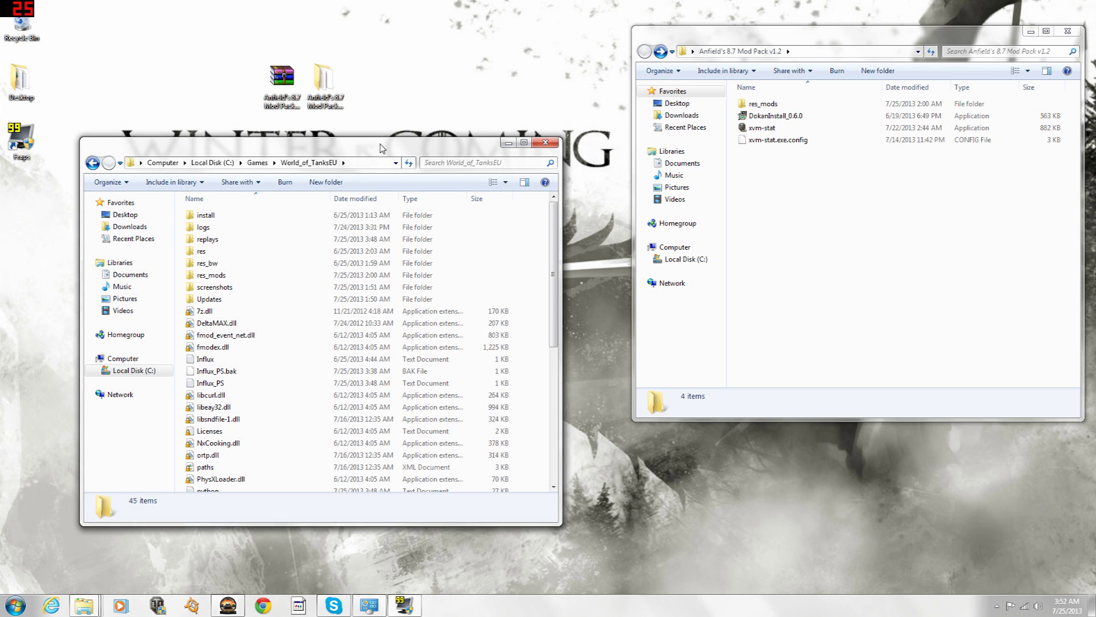
pyautogui.moveTo(382, 149); pyautogui.dragTo(392, 132)
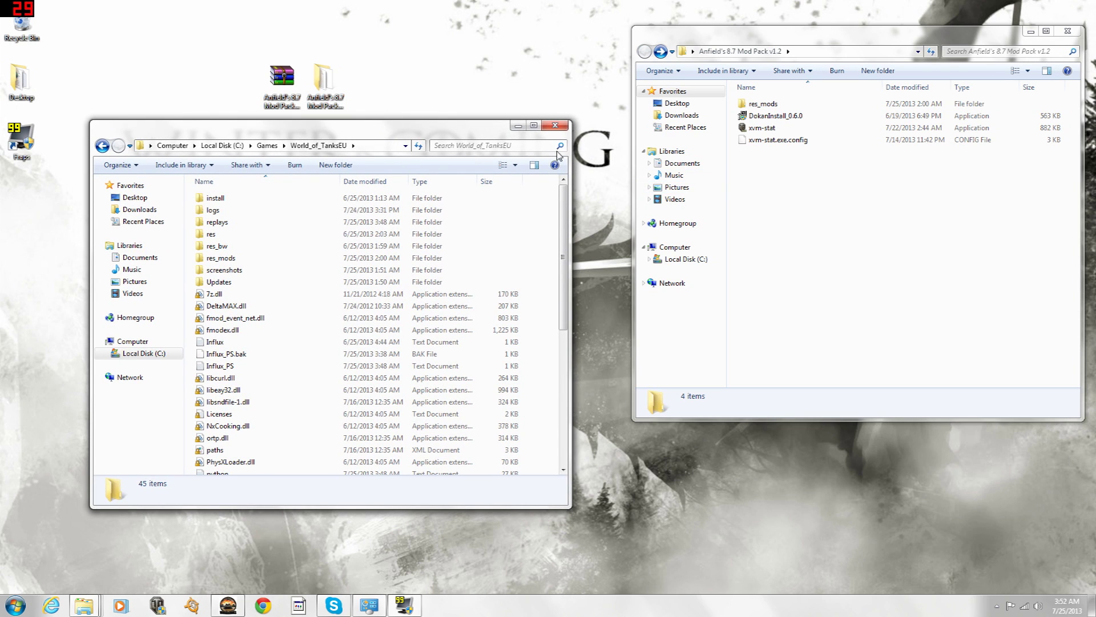
# Delete the old res_mods folder from World_of_TanksEU, confirming with Yes.
pyautogui.click(222, 259)
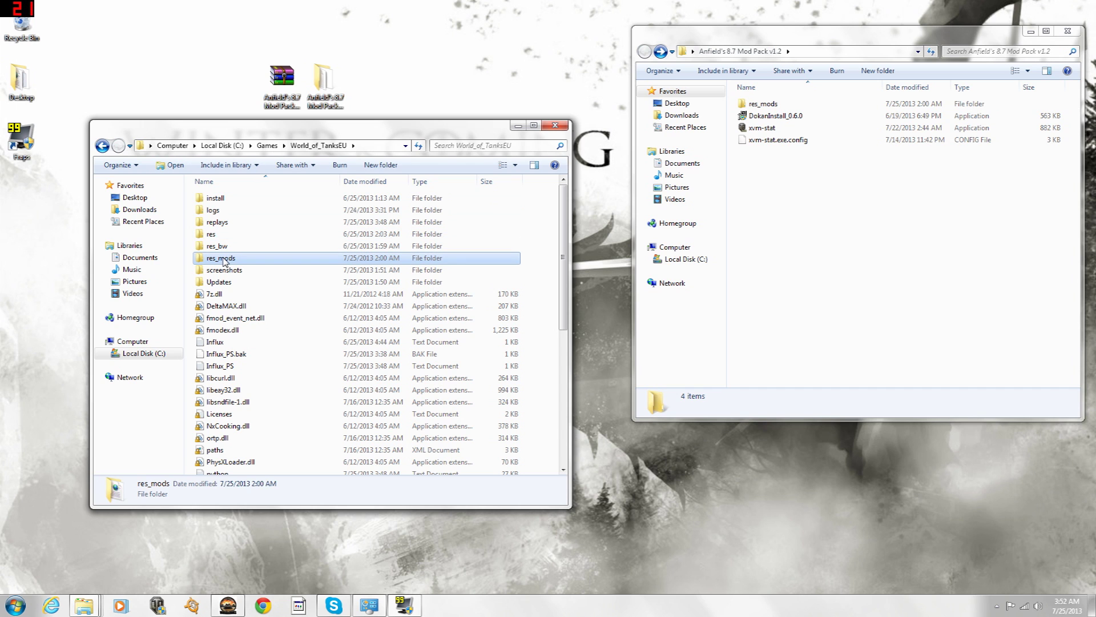
pyautogui.rightClick(223, 261)
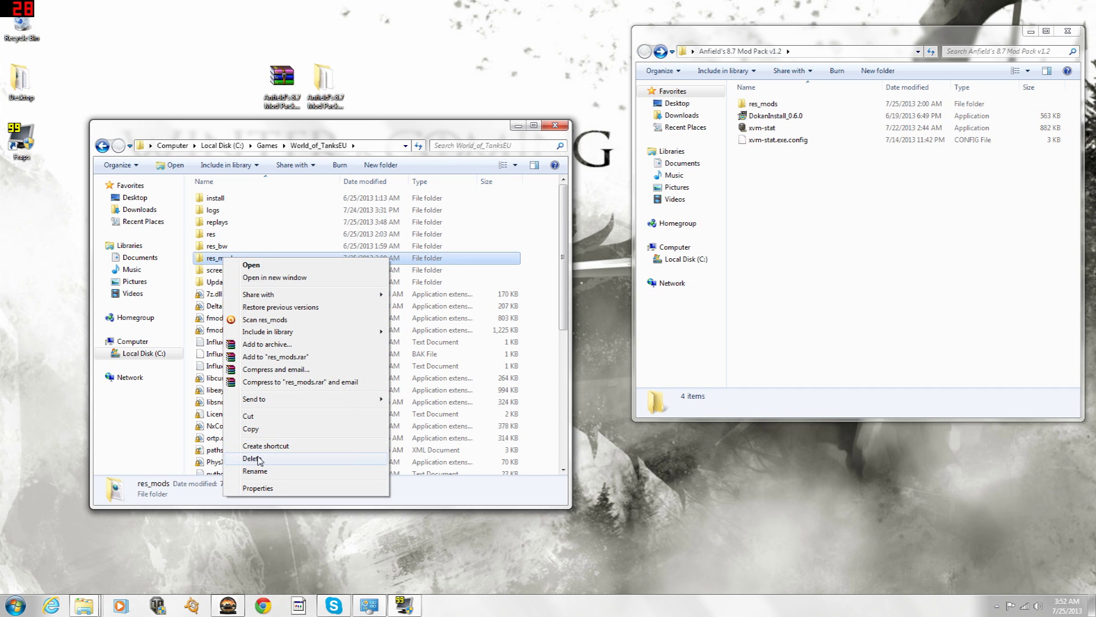
pyautogui.click(252, 459)
pyautogui.click(589, 350)
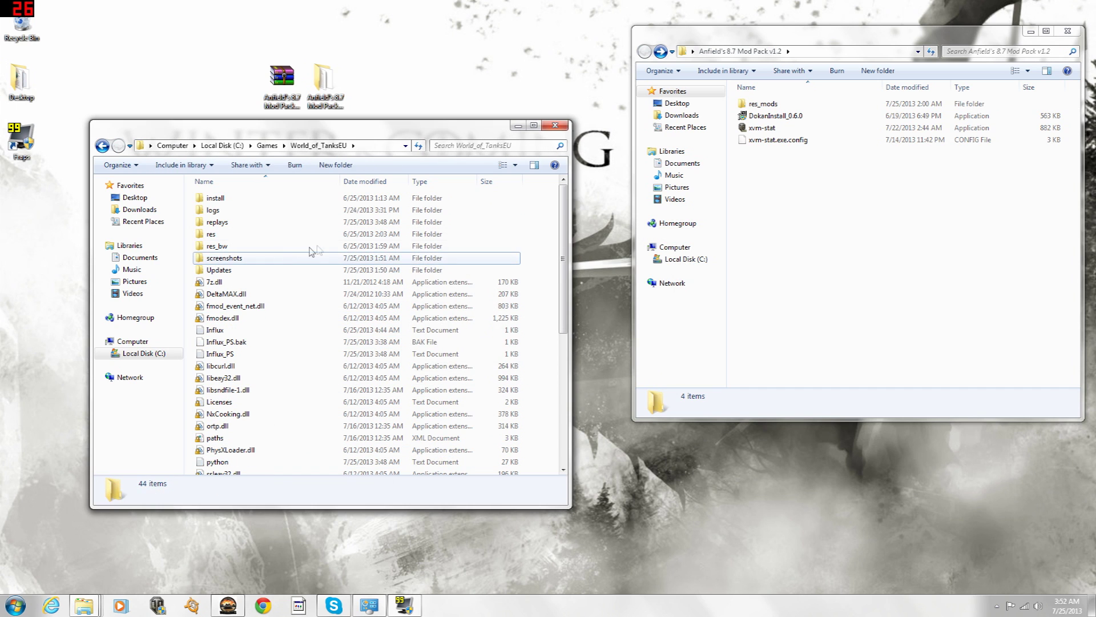
pyautogui.click(828, 259)
# Drag the mod pack's res_mods into World_of_TanksEU and check its 0.8.7, xvm and Mmap contents.
pyautogui.click(778, 108)
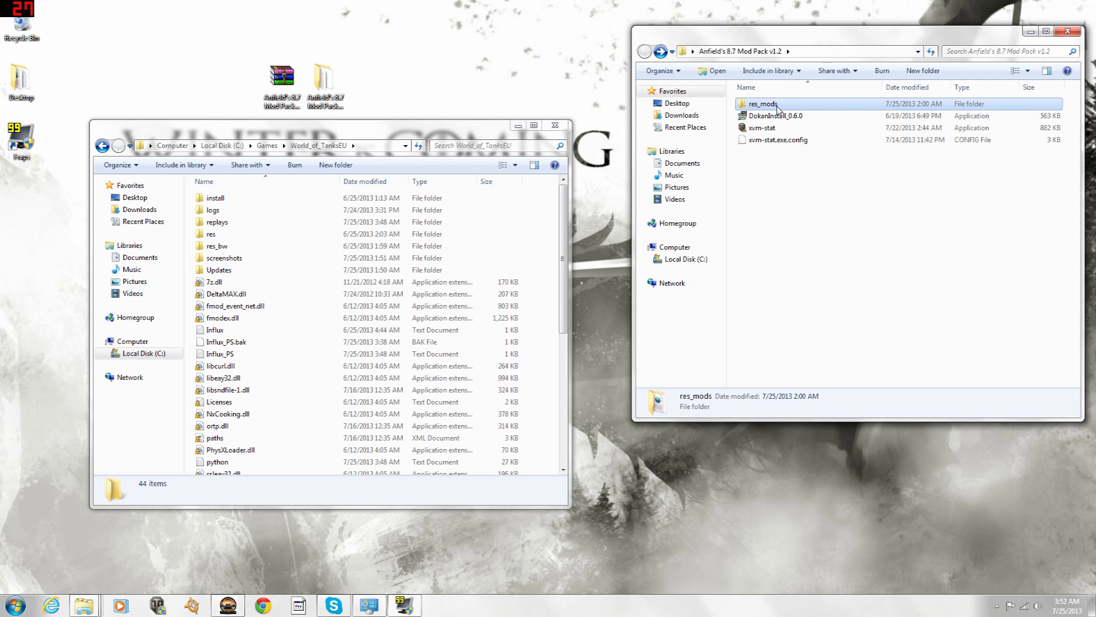
pyautogui.moveTo(778, 108); pyautogui.dragTo(537, 225)
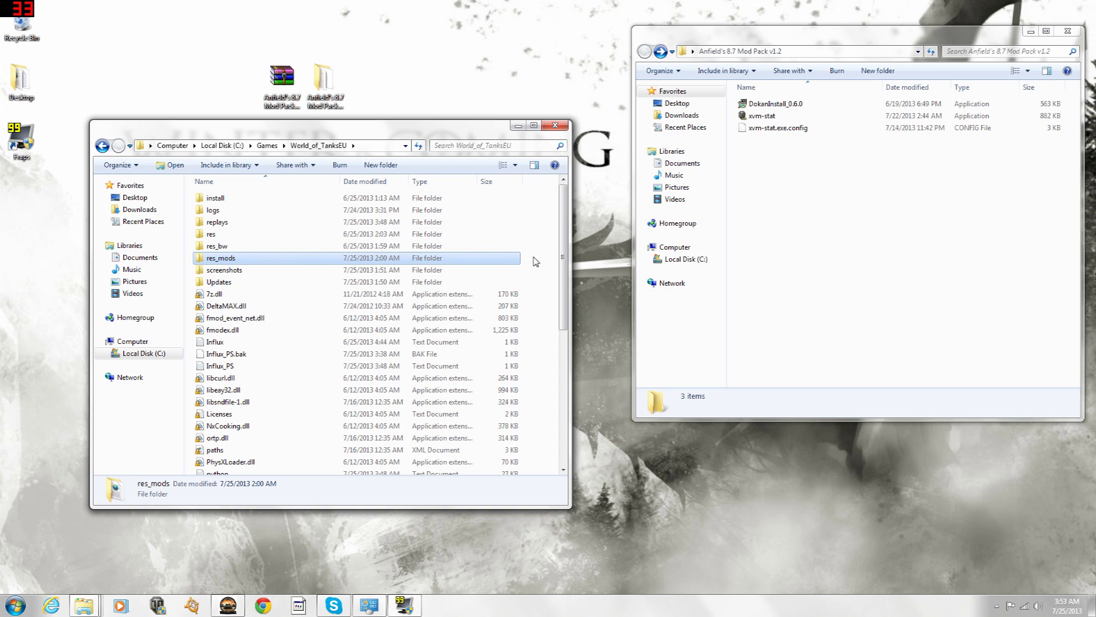
pyautogui.doubleClick(237, 259)
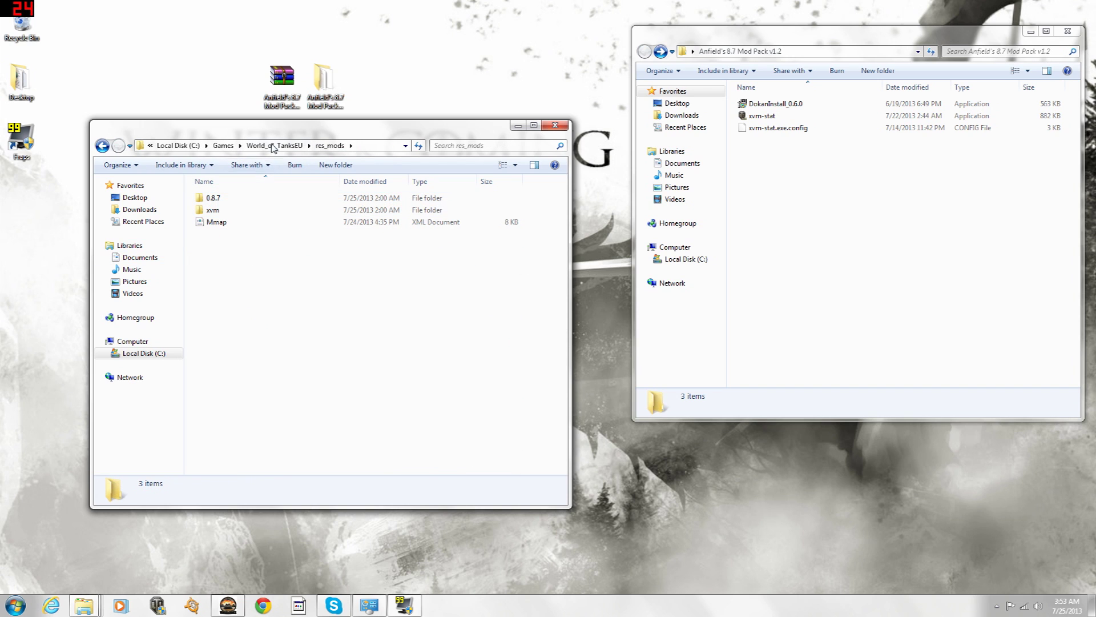
pyautogui.press('BackSpace')
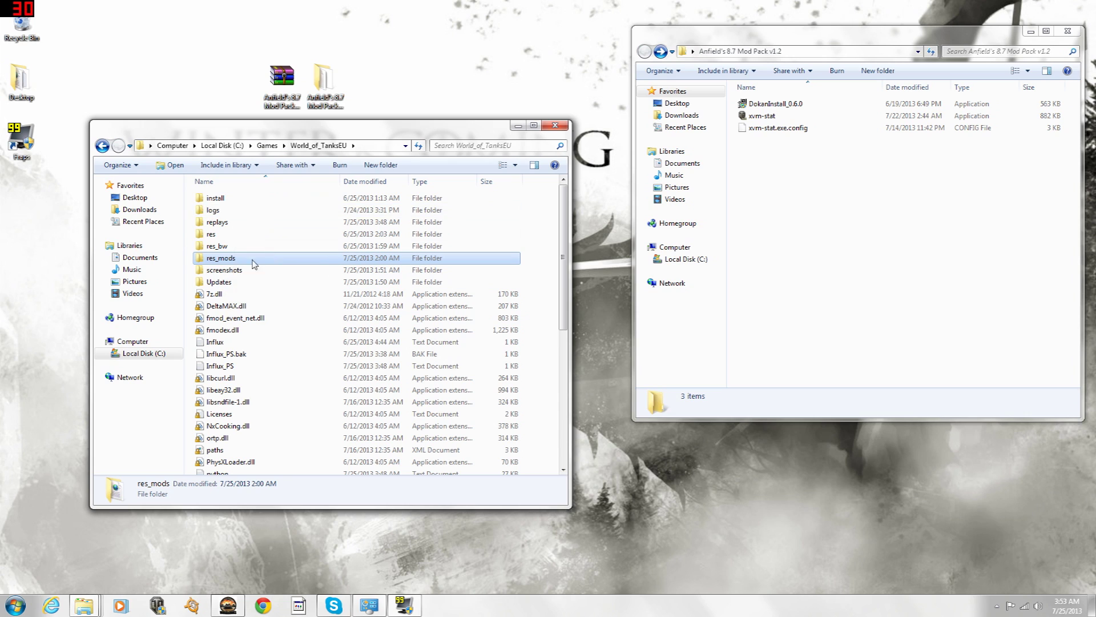
pyautogui.click(543, 270)
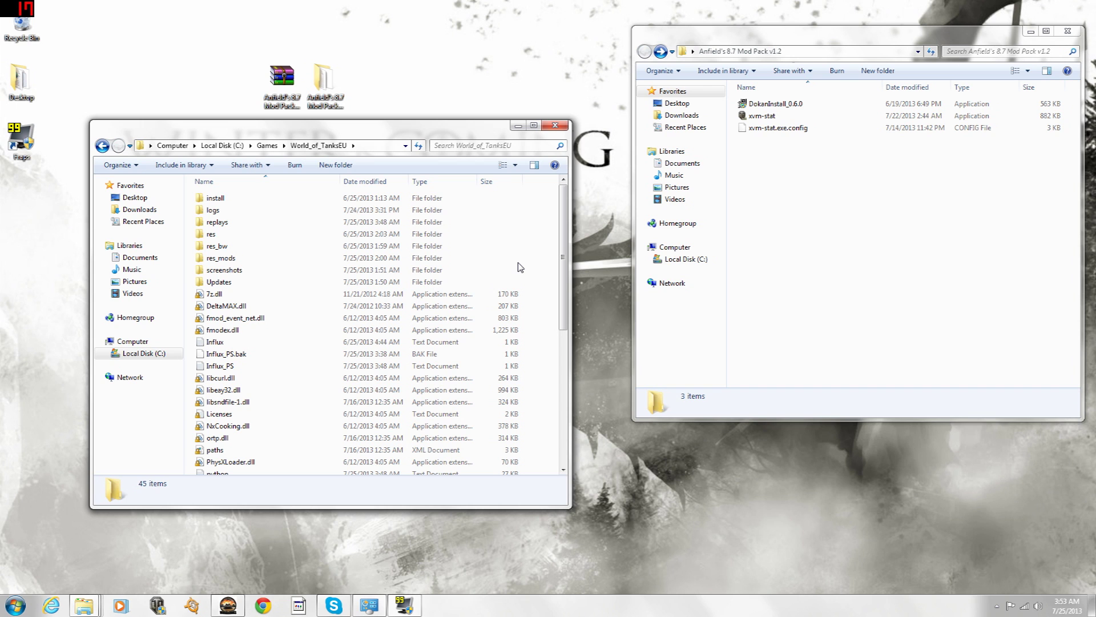
pyautogui.scroll(-7, 550, 355)
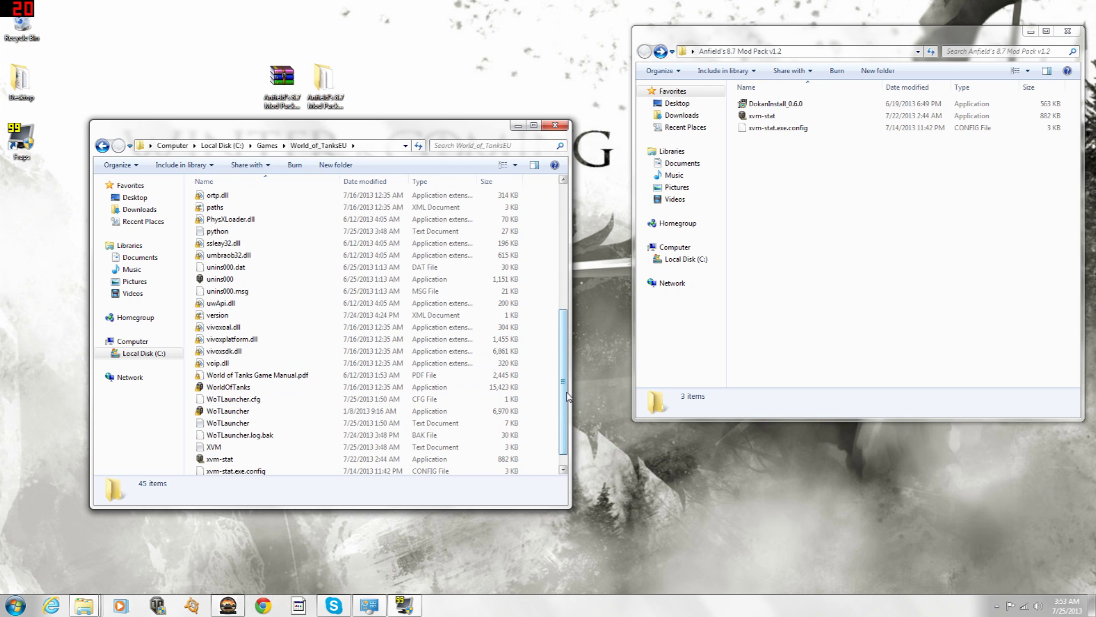
pyautogui.scroll(7, 568, 396)
pyautogui.click(894, 222)
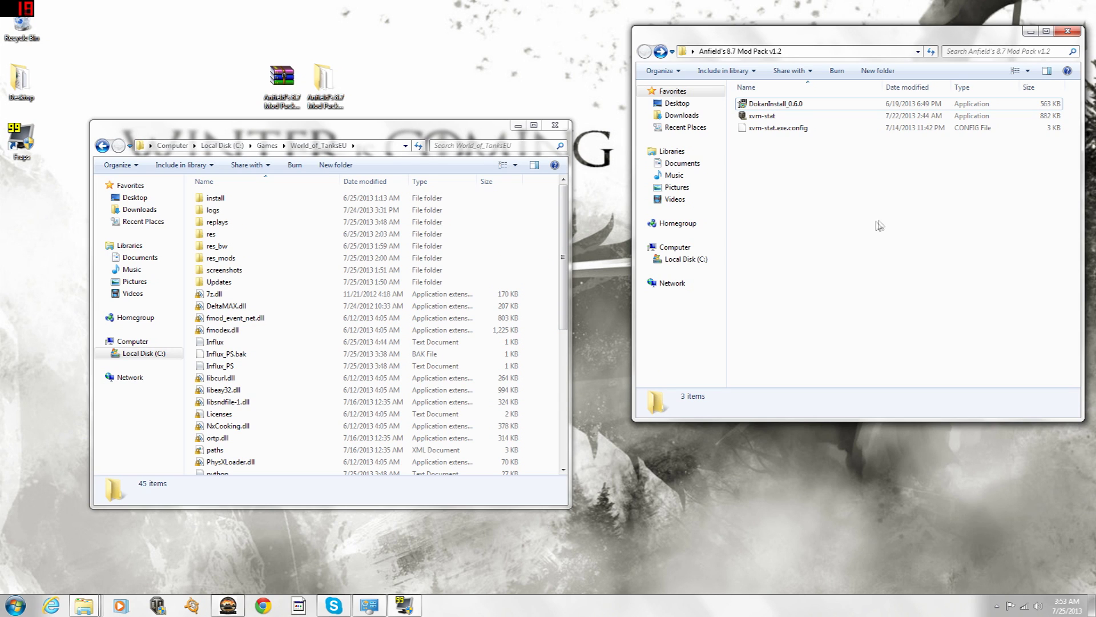
# Drag xvm-stat and xvm-stat.exe.config together into World_of_TanksEU and confirm the move.
pyautogui.moveTo(828, 173); pyautogui.dragTo(761, 121)
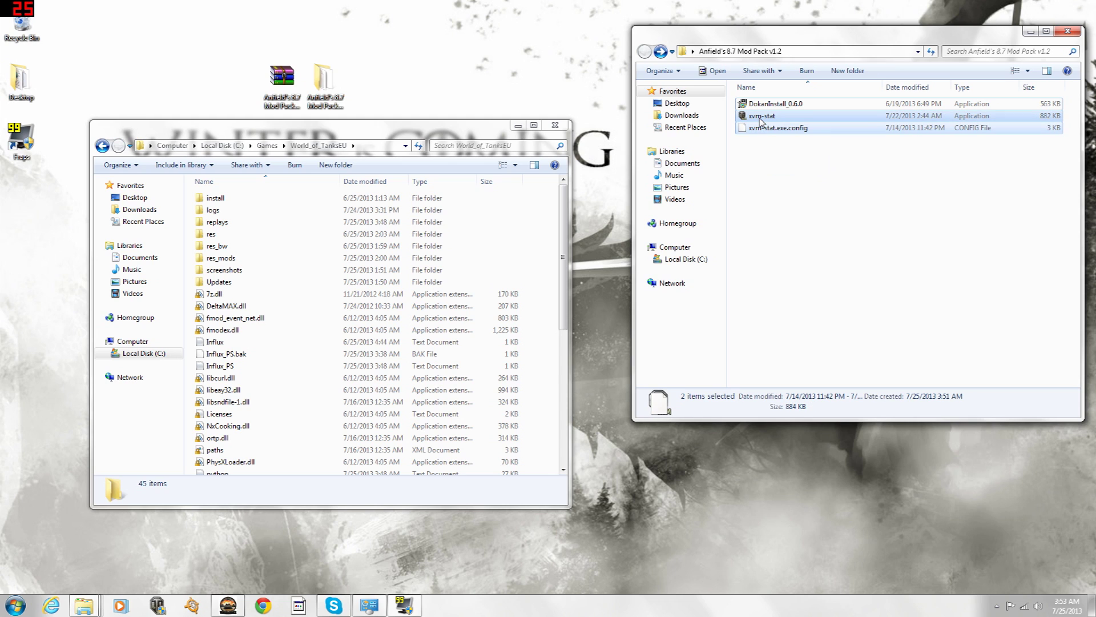
pyautogui.moveTo(884, 163); pyautogui.dragTo(772, 120)
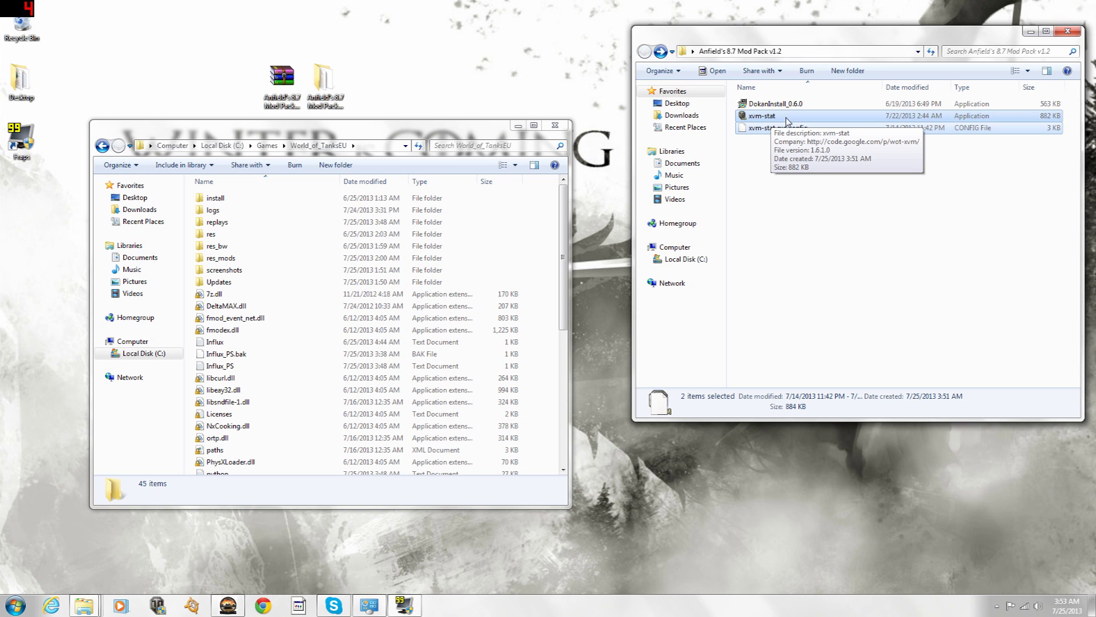
pyautogui.moveTo(773, 116); pyautogui.dragTo(561, 246)
pyautogui.click(524, 254)
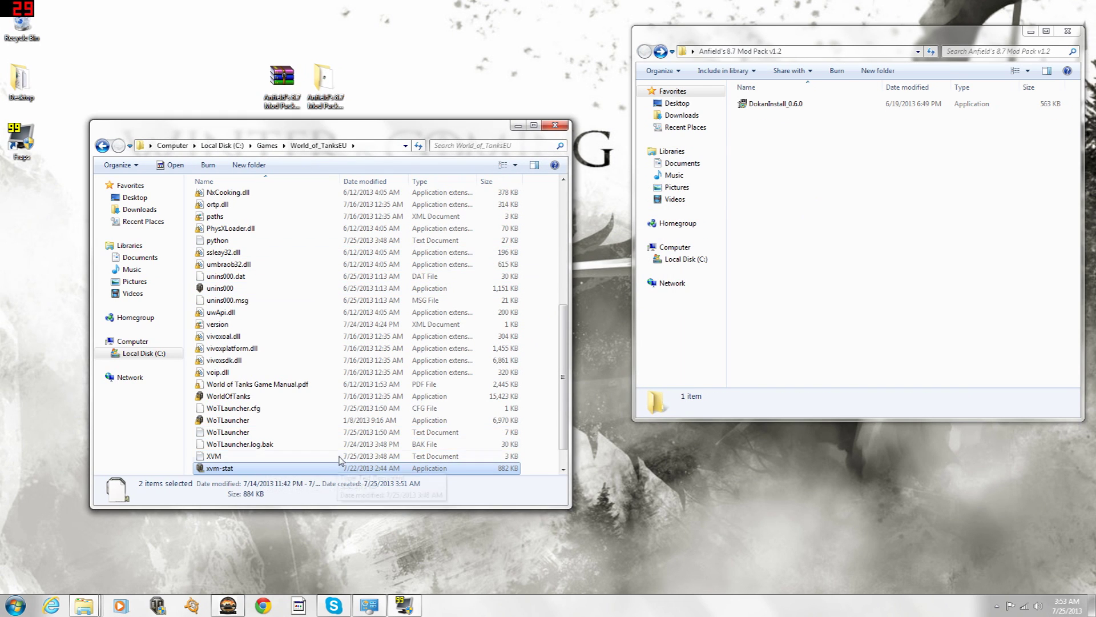
pyautogui.scroll(-1, 286, 466)
pyautogui.scroll(4, 415, 470)
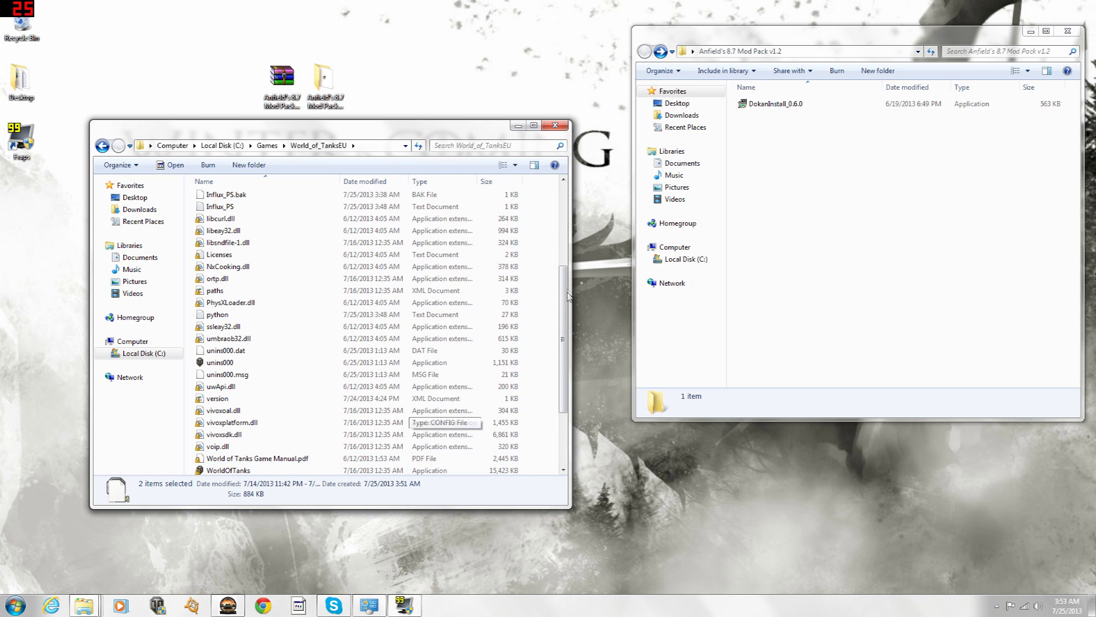
pyautogui.click(542, 280)
pyautogui.scroll(3, 545, 322)
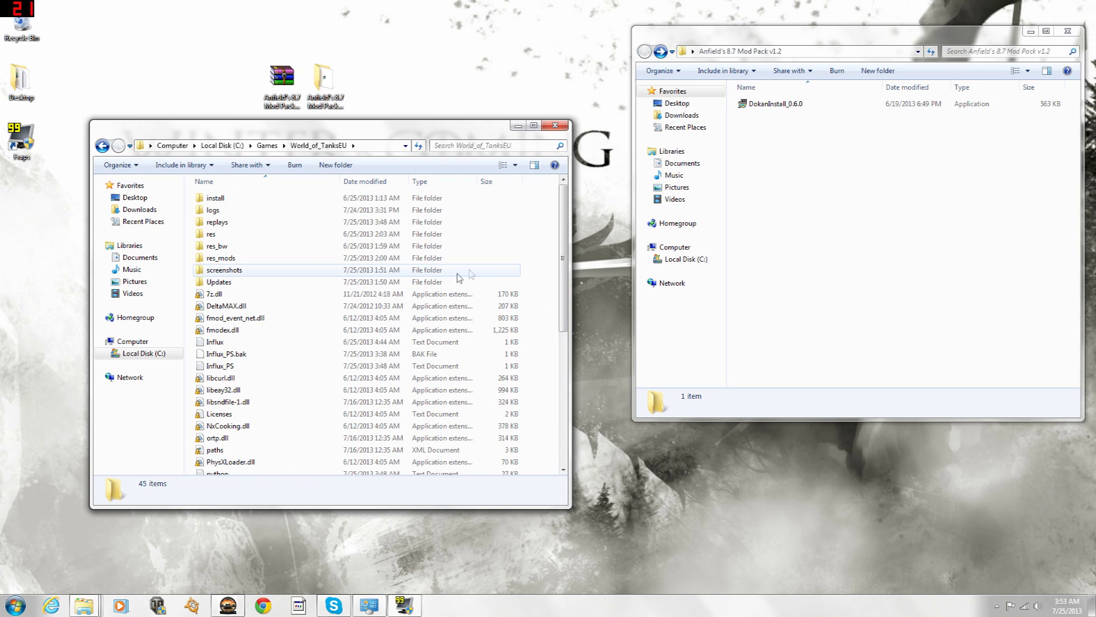
pyautogui.click(785, 236)
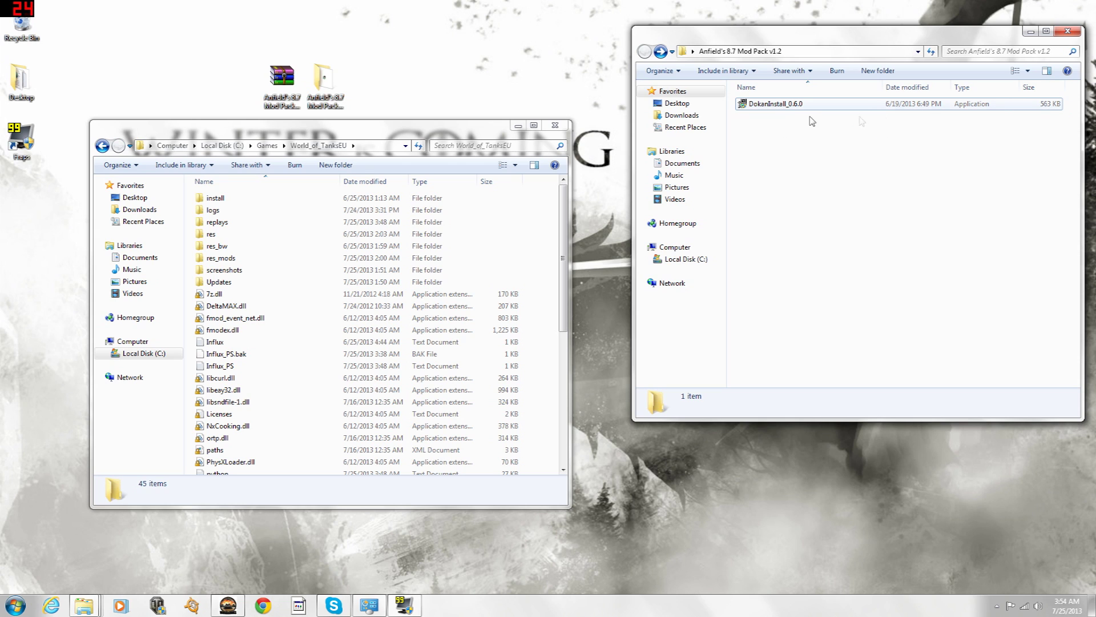
# Run DokanInstall_0.6.0 and dismiss the DokanLibraryInstaller error with OK.
pyautogui.doubleClick(771, 104)
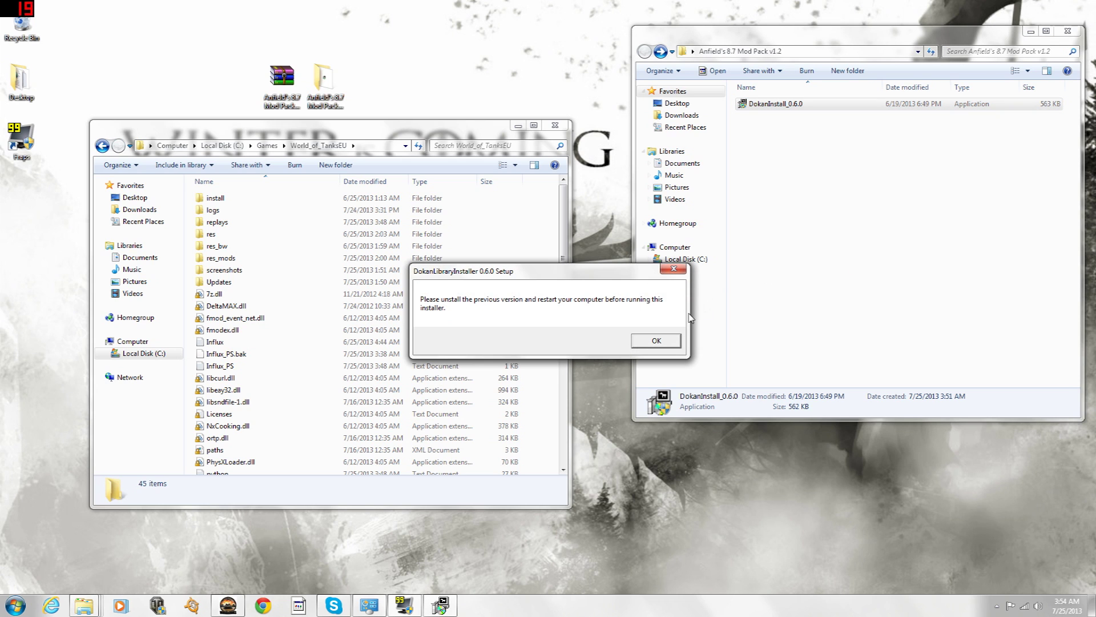
pyautogui.click(655, 341)
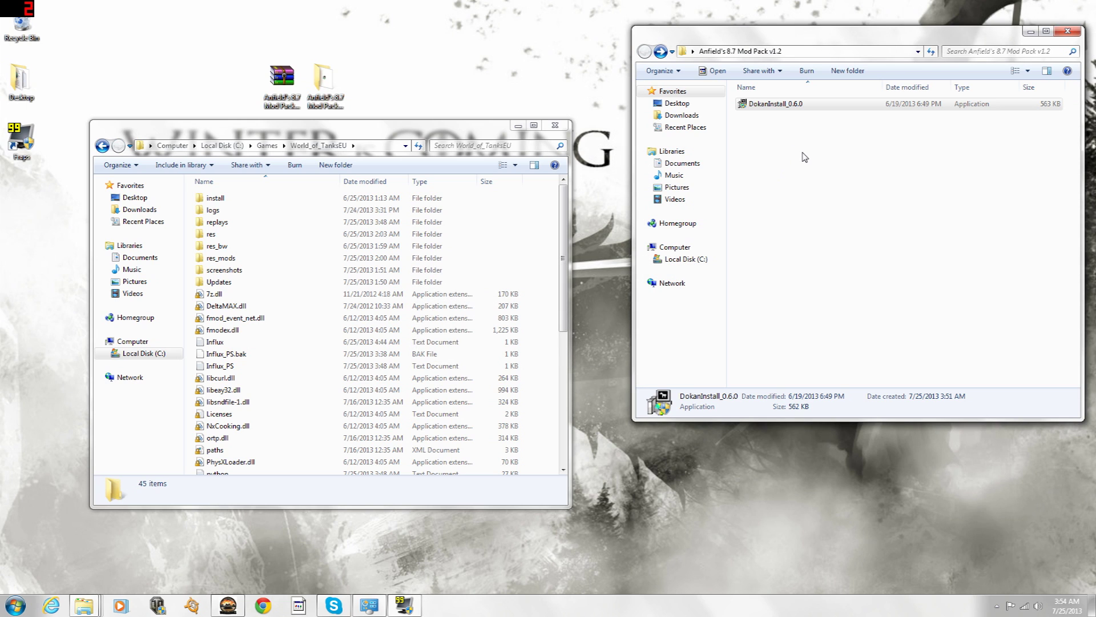
pyautogui.click(526, 383)
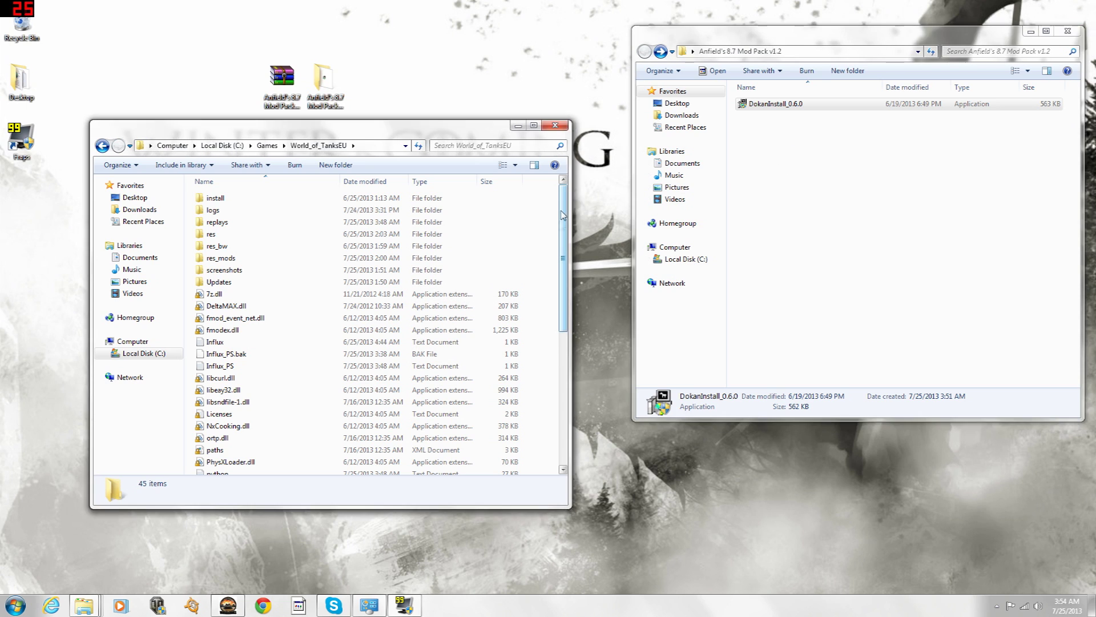
# Select the xvm-stat application in the World_of_TanksEU folder.
pyautogui.scroll(-7, 526, 383)
pyautogui.click(224, 445)
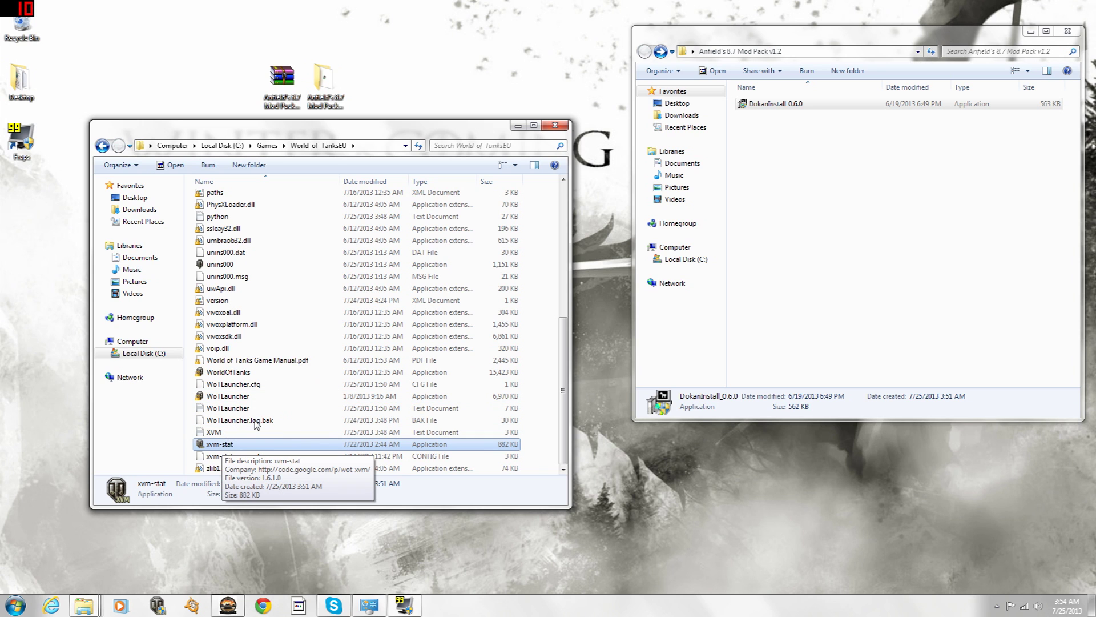
pyautogui.scroll(5, 302, 417)
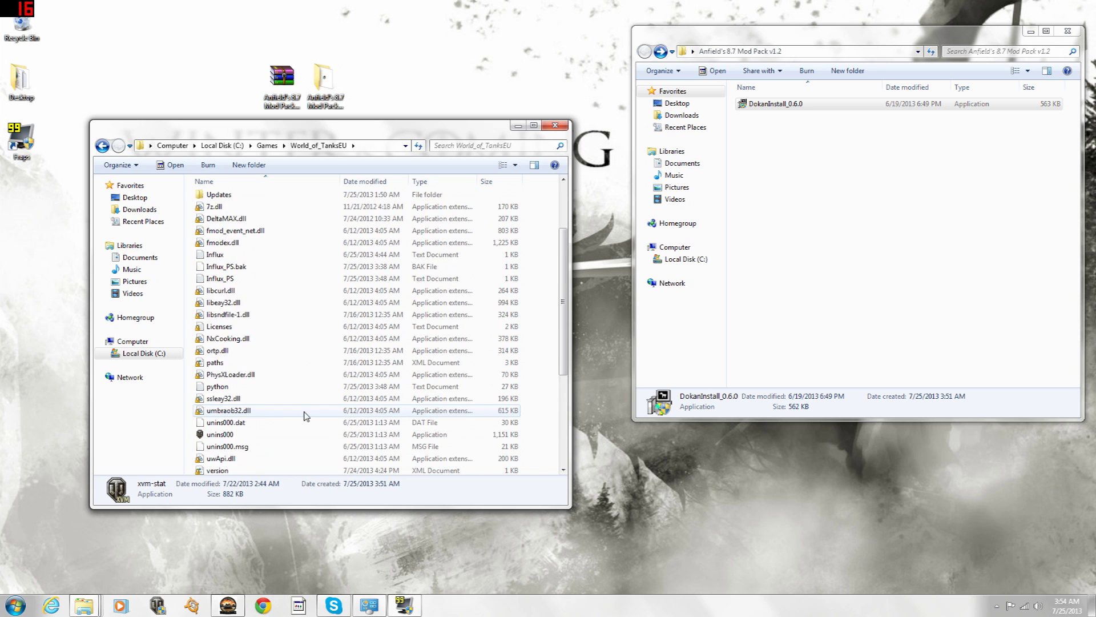
pyautogui.scroll(-5, 305, 415)
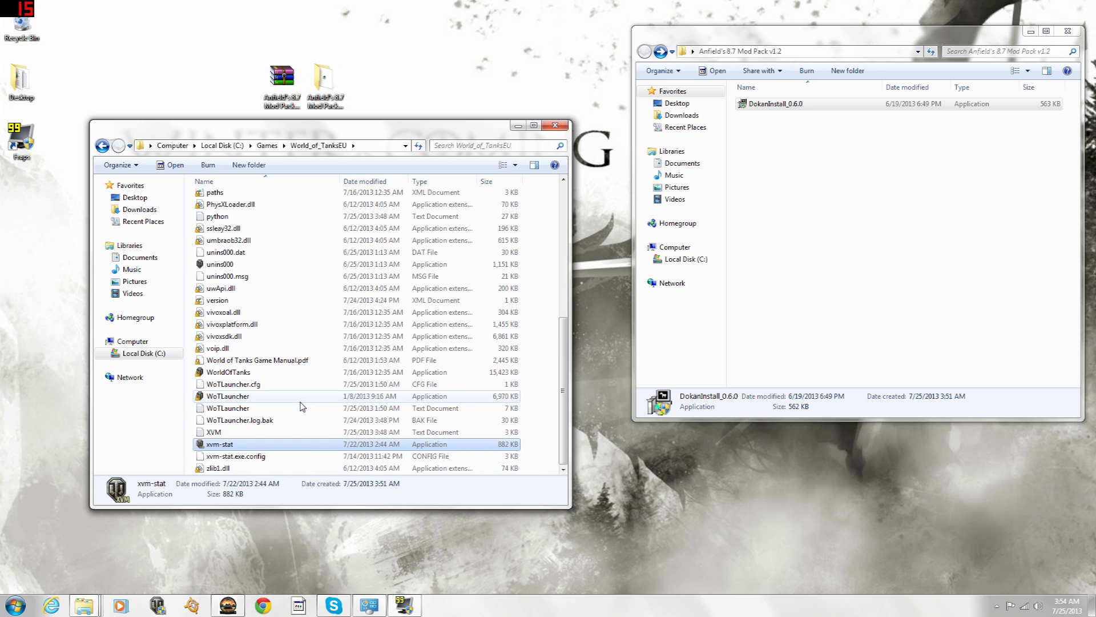
# Launch xvm-stat to start World of Tanks 0.8.7 with stats, moving its console aside.
pyautogui.doubleClick(260, 447)
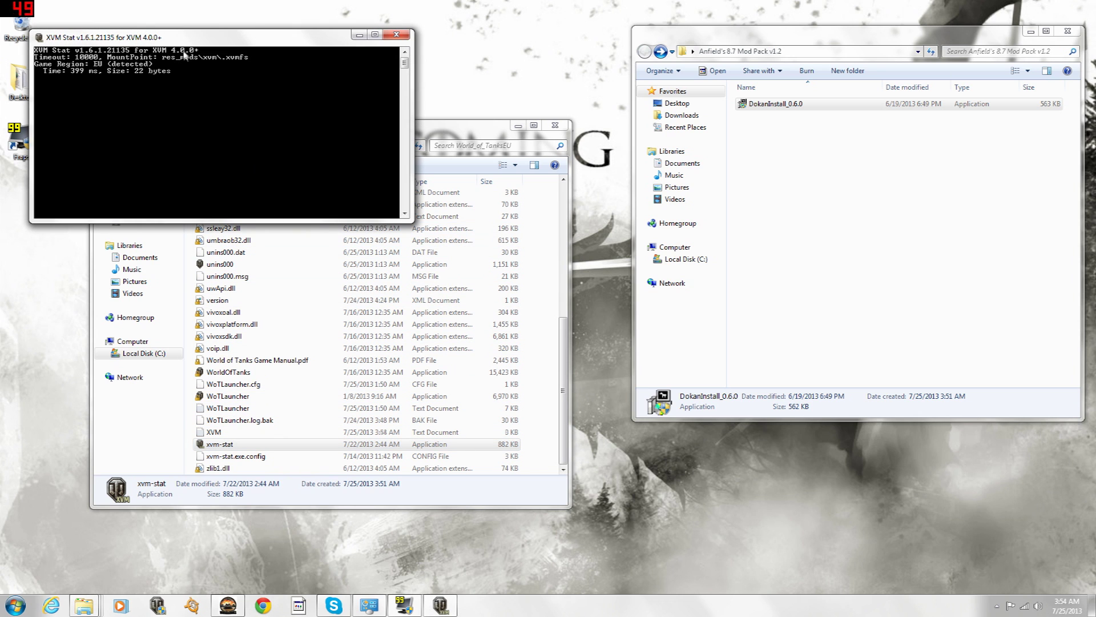
pyautogui.moveTo(181, 40); pyautogui.dragTo(241, 52)
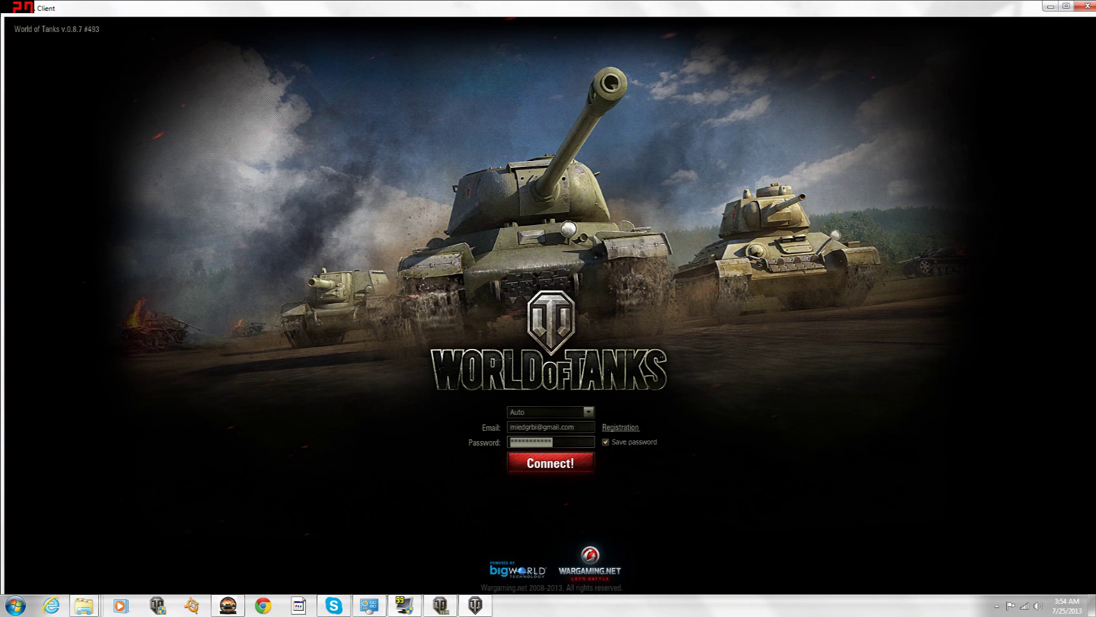
# Connect to the server and select the T1 Cunningham from the garage tank carousel.
pyautogui.click(570, 464)
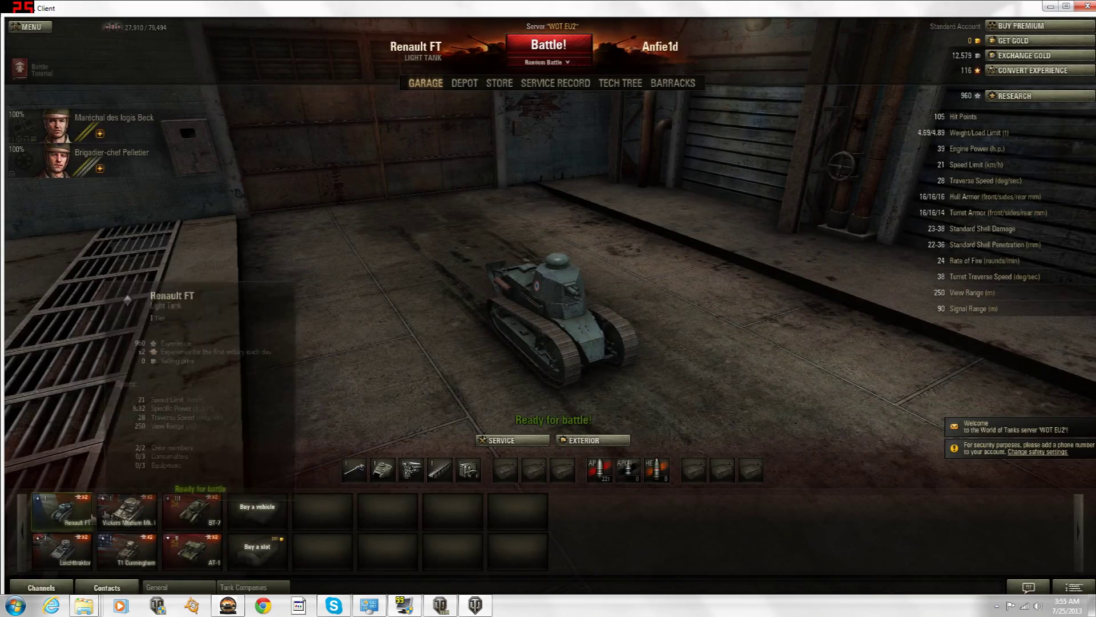
pyautogui.click(170, 515)
pyautogui.click(150, 516)
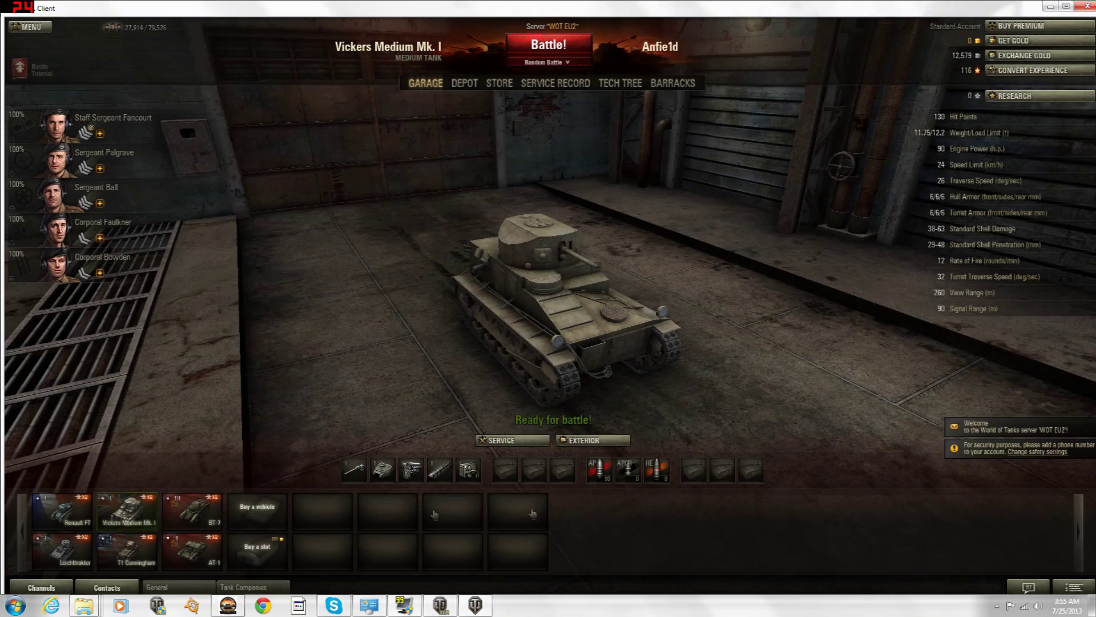
pyautogui.click(126, 550)
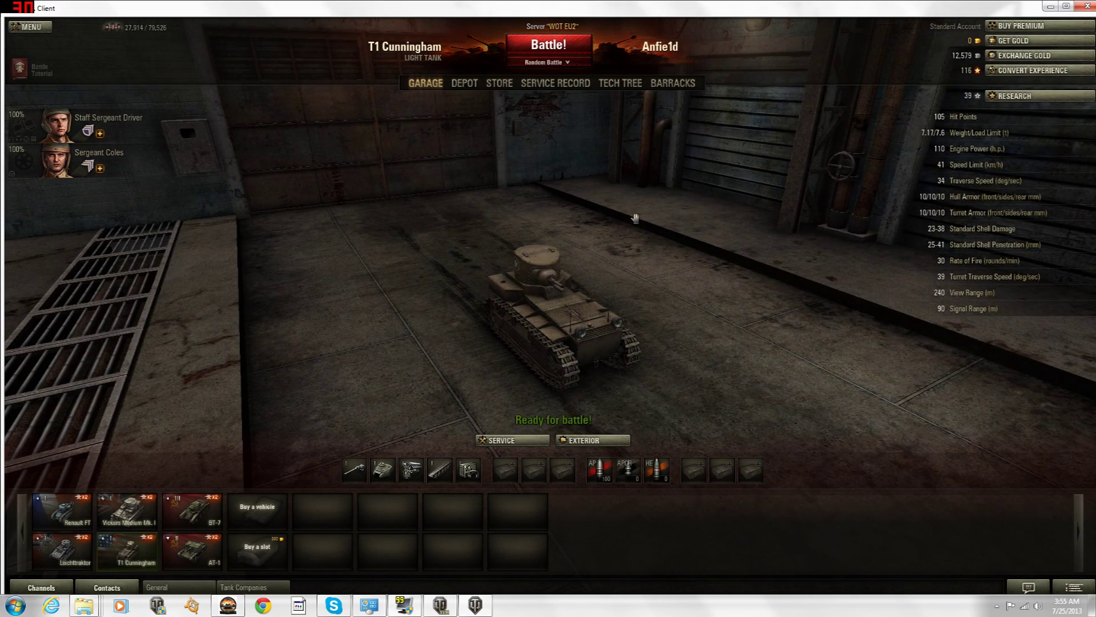
# Check the win statistics in the notifications panel, then close it.
pyautogui.click(1073, 587)
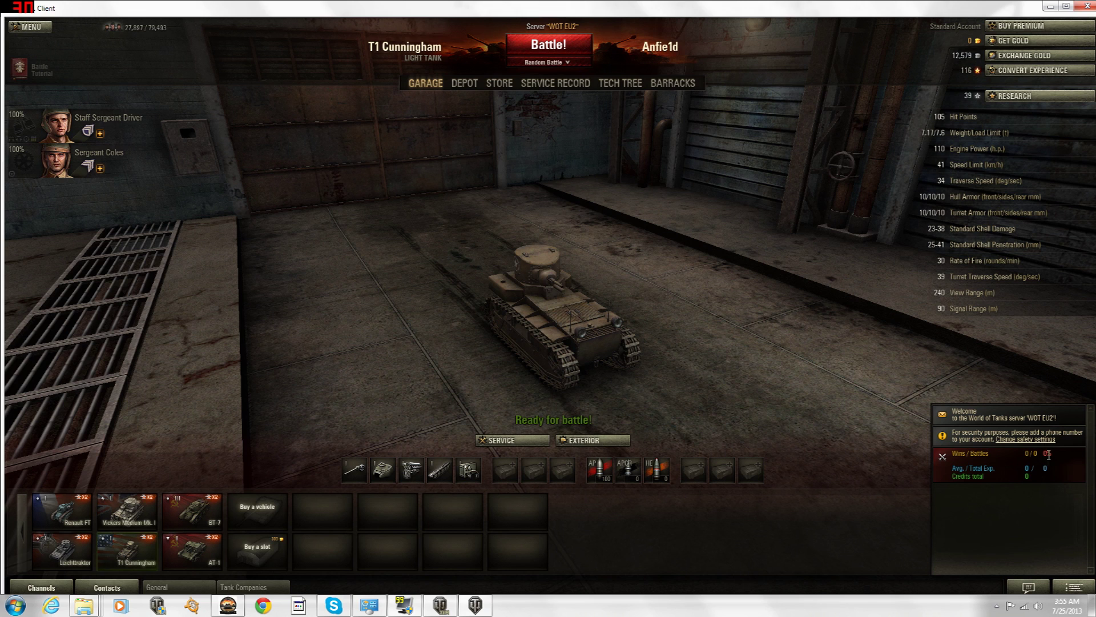
pyautogui.click(1069, 585)
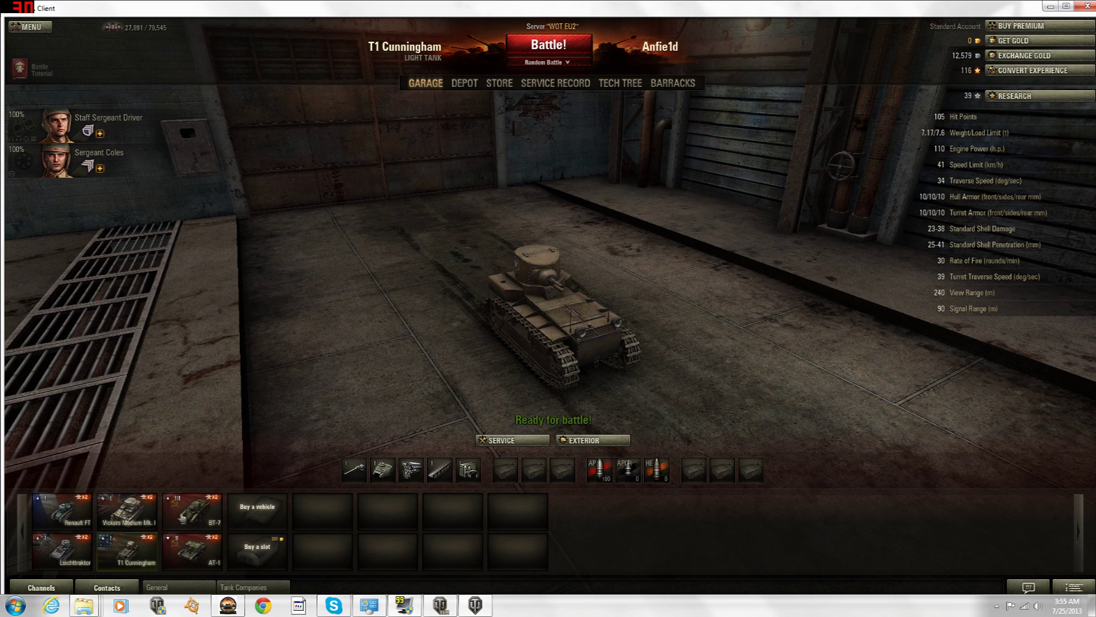
pyautogui.moveTo(181, 516)
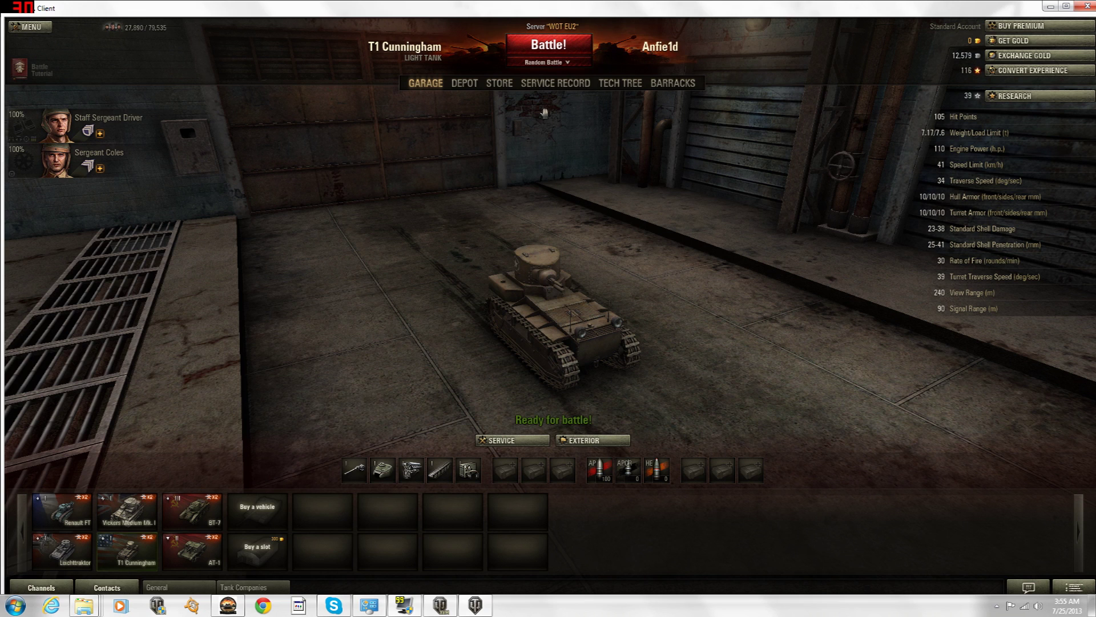
pyautogui.click(551, 84)
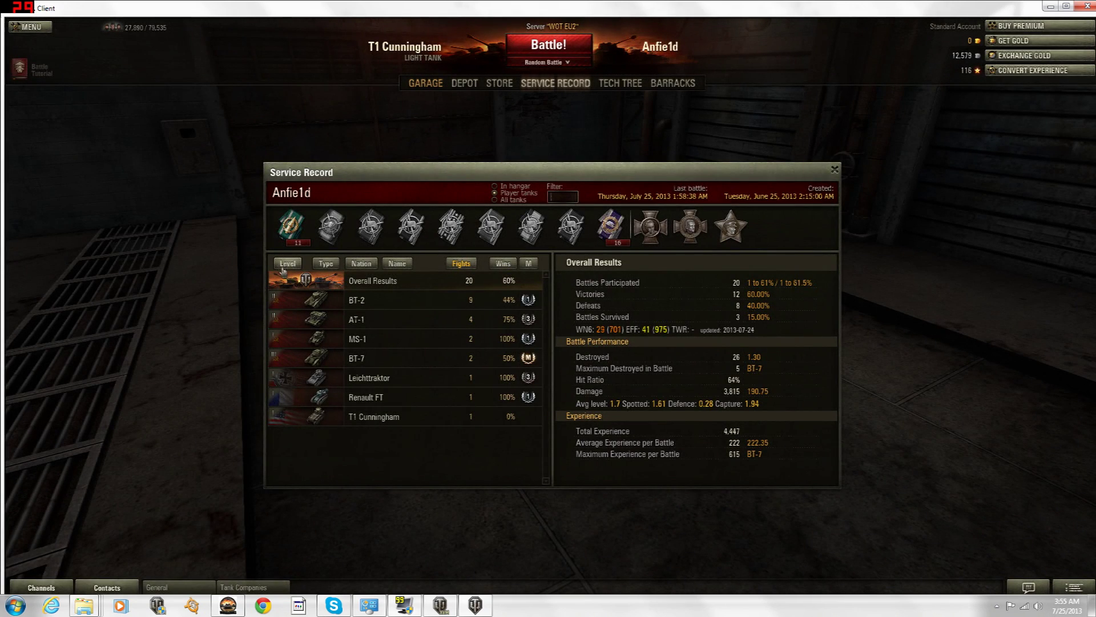
pyautogui.click(285, 264)
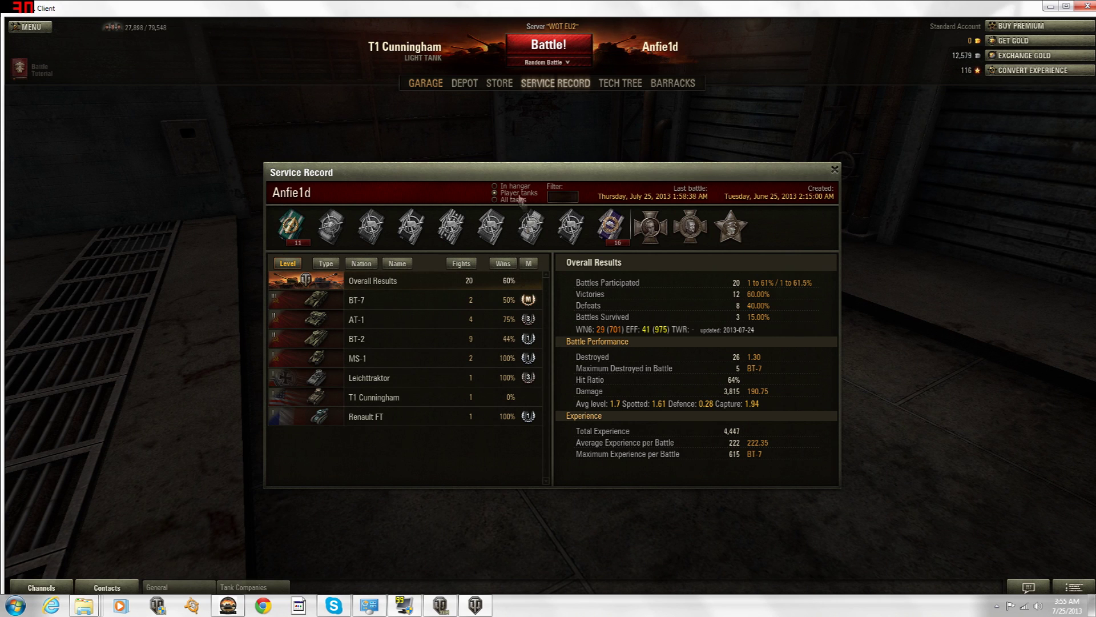
pyautogui.click(395, 306)
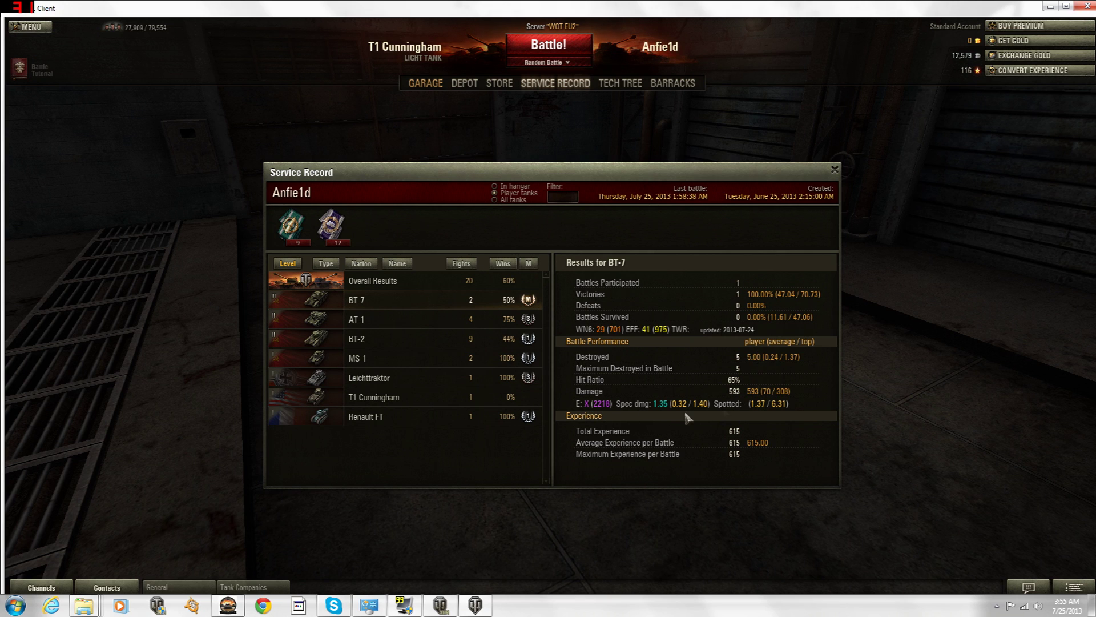
pyautogui.click(395, 357)
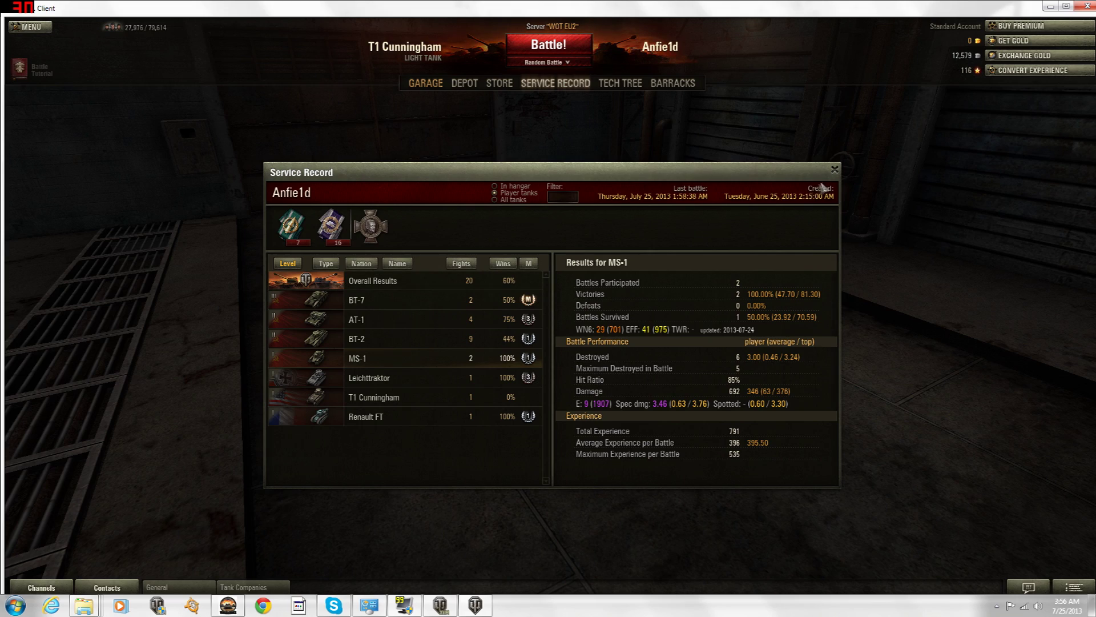
pyautogui.click(834, 169)
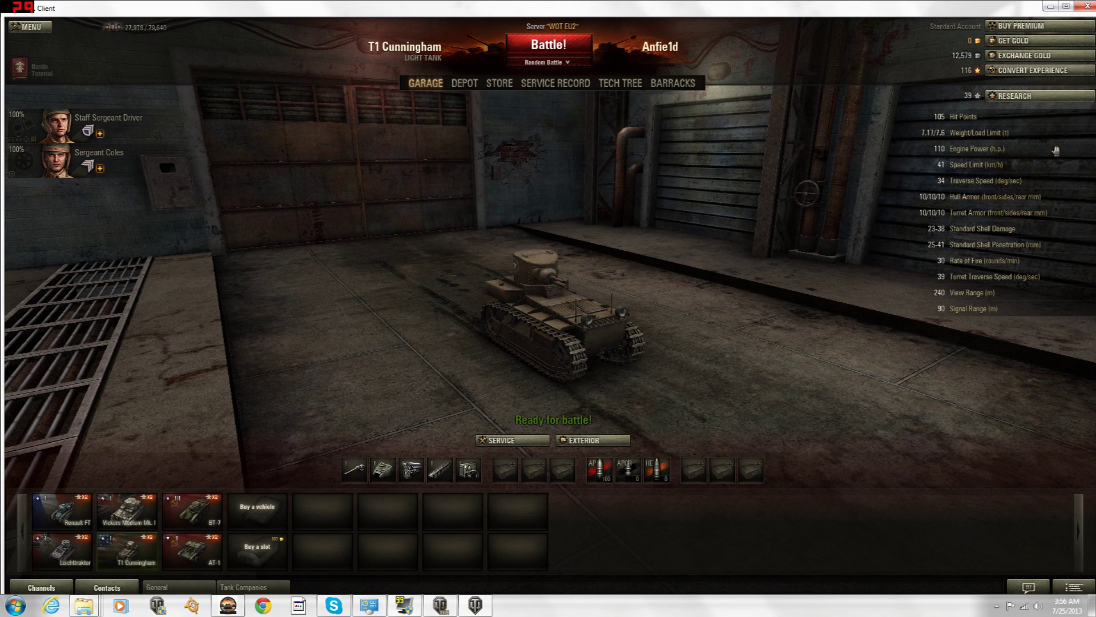
pyautogui.click(1088, 6)
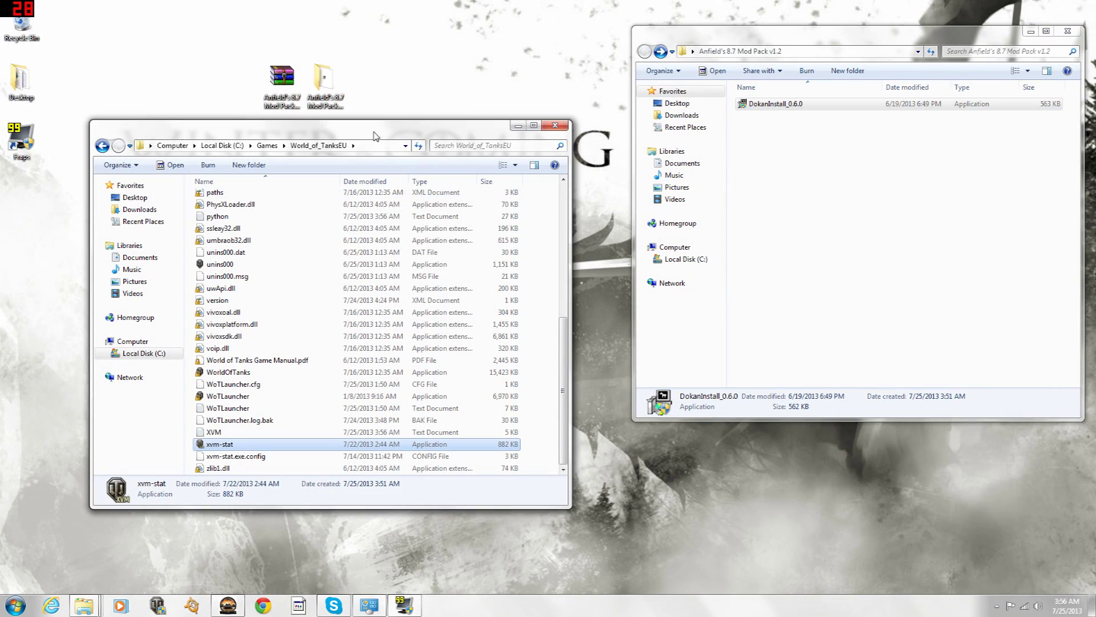
# Nudge the game folder window right, select vivoxsdk.dll, and scroll the World_of_TanksEU listing to the top.
pyautogui.moveTo(559, 137); pyautogui.dragTo(581, 144)
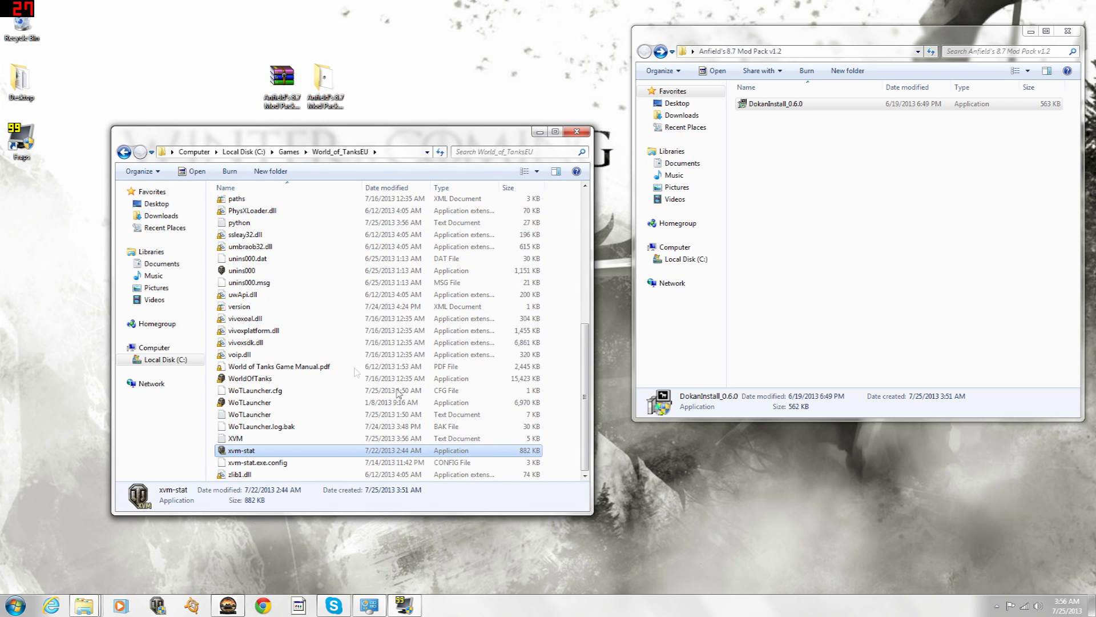
pyautogui.click(348, 343)
pyautogui.scroll(5, 348, 347)
pyautogui.scroll(3, 347, 348)
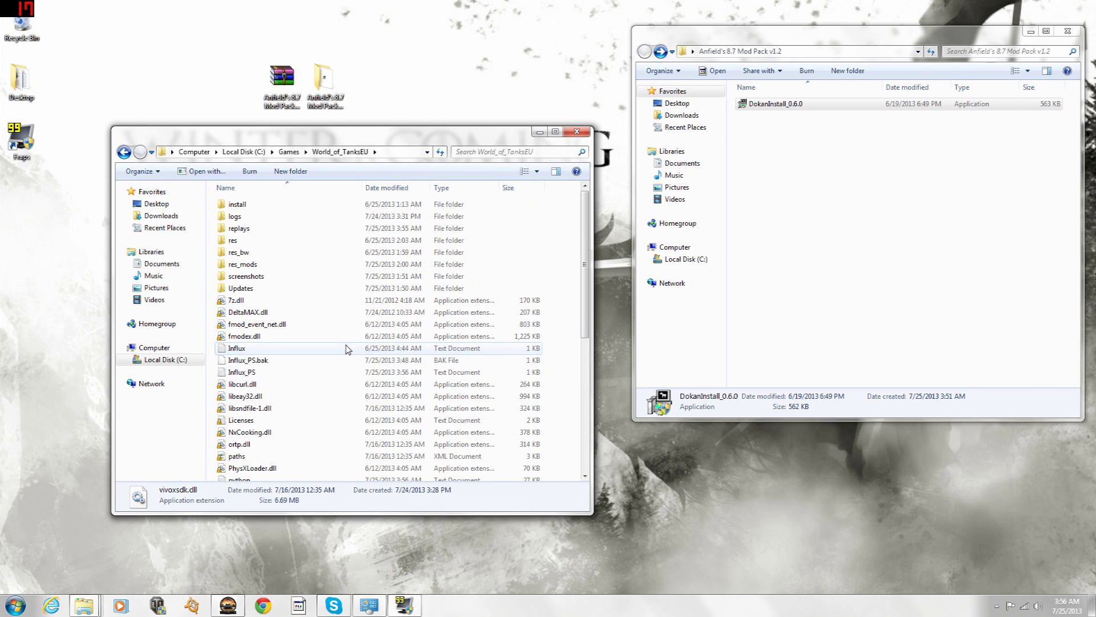